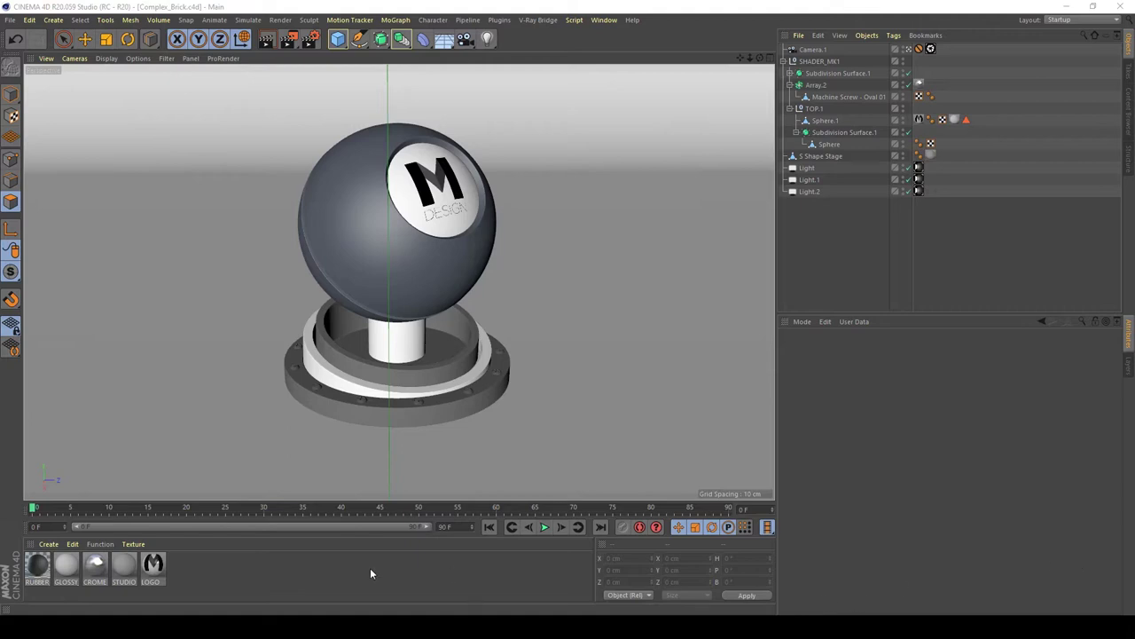
- Create a V-Ray Advanced Material via the Material Manager's Create > V-Ray Bridge menu
left_click(48, 545)
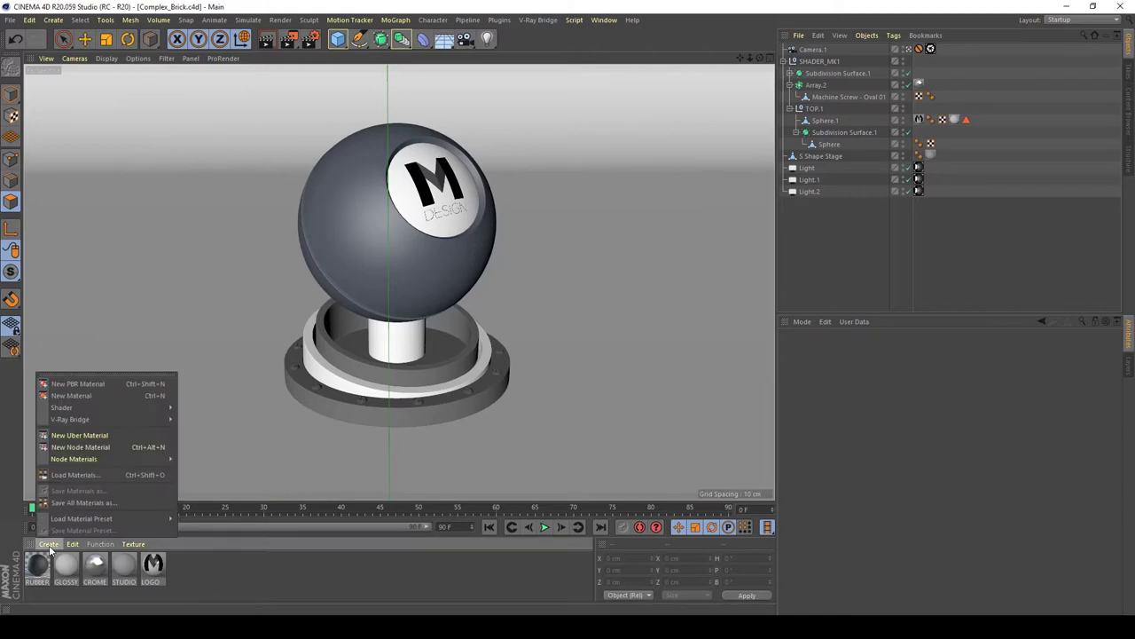
mouse_move(72, 409)
mouse_move(152, 421)
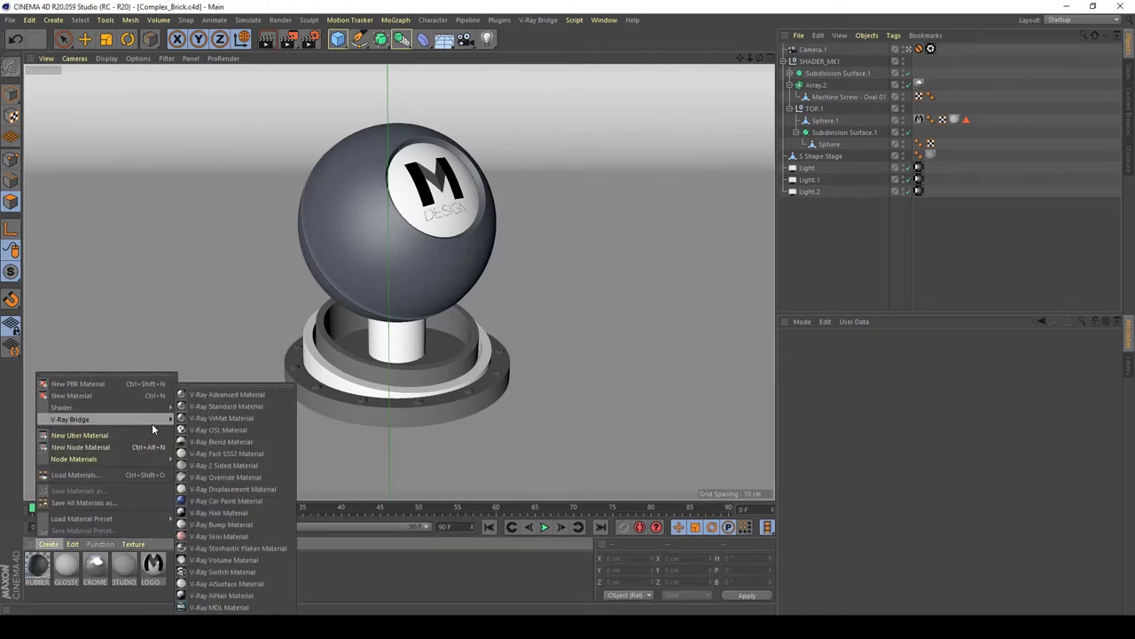
left_click(229, 394)
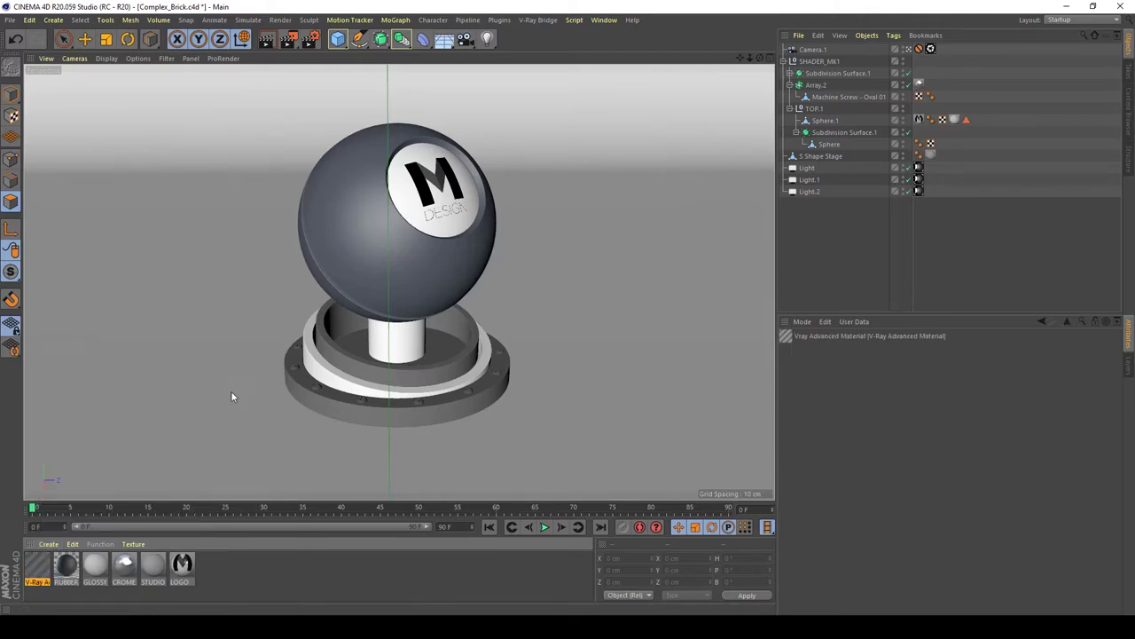
- Rename the new material BRICKS_TEX in the Material Editor and show its Diffuse Layer 1 settings
double_click(39, 568)
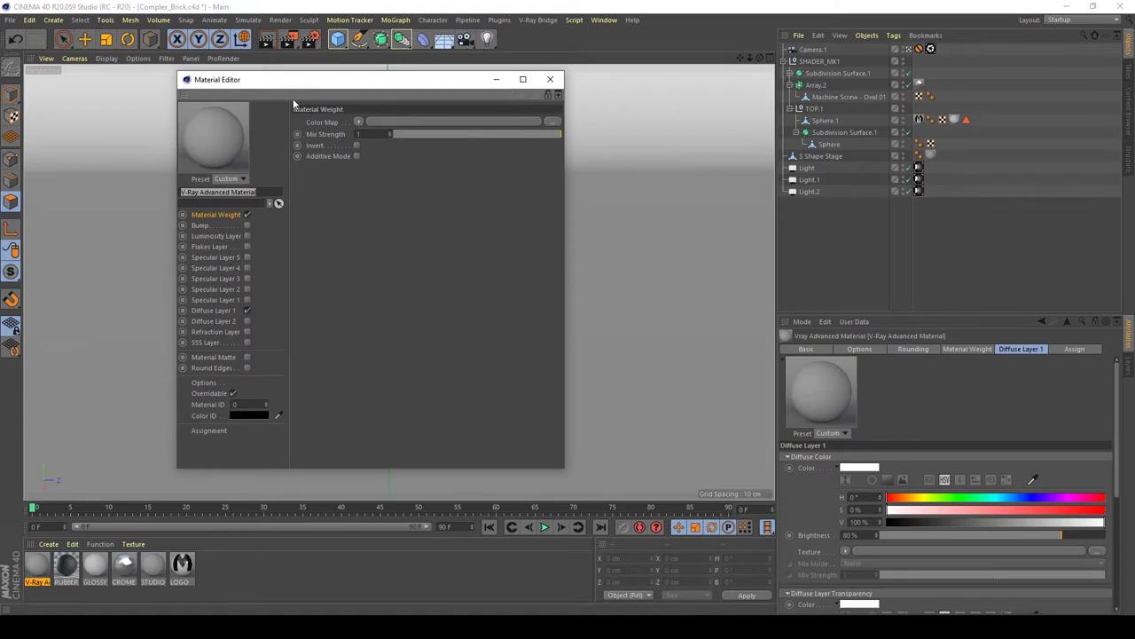
key("BackSpace")
type("BricKS_TEX")
key("Return")
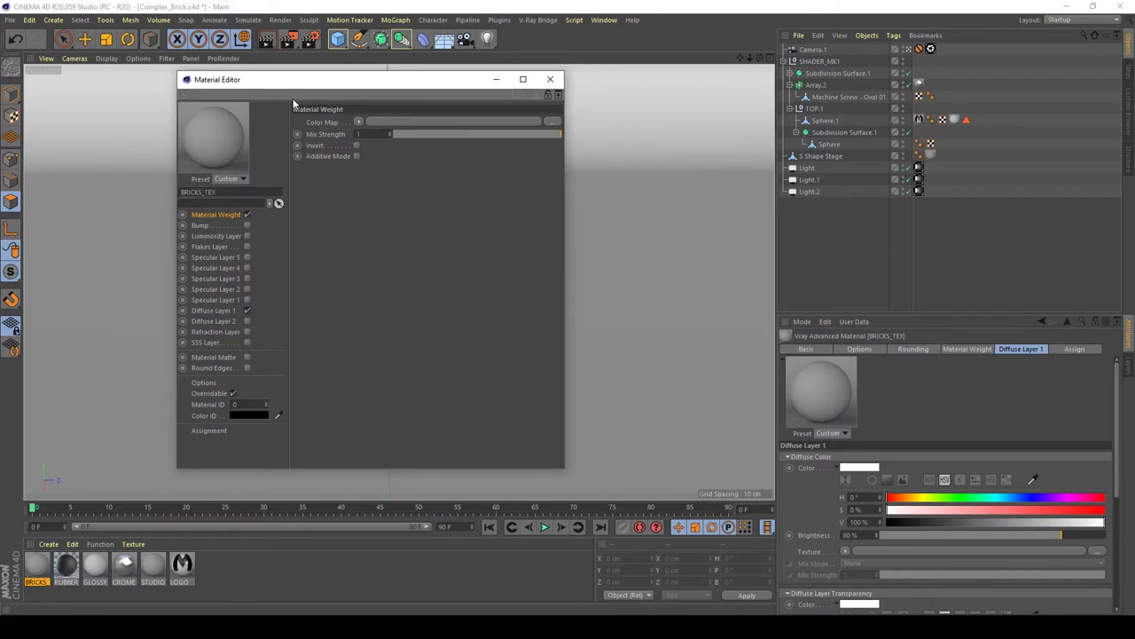
left_click(222, 311)
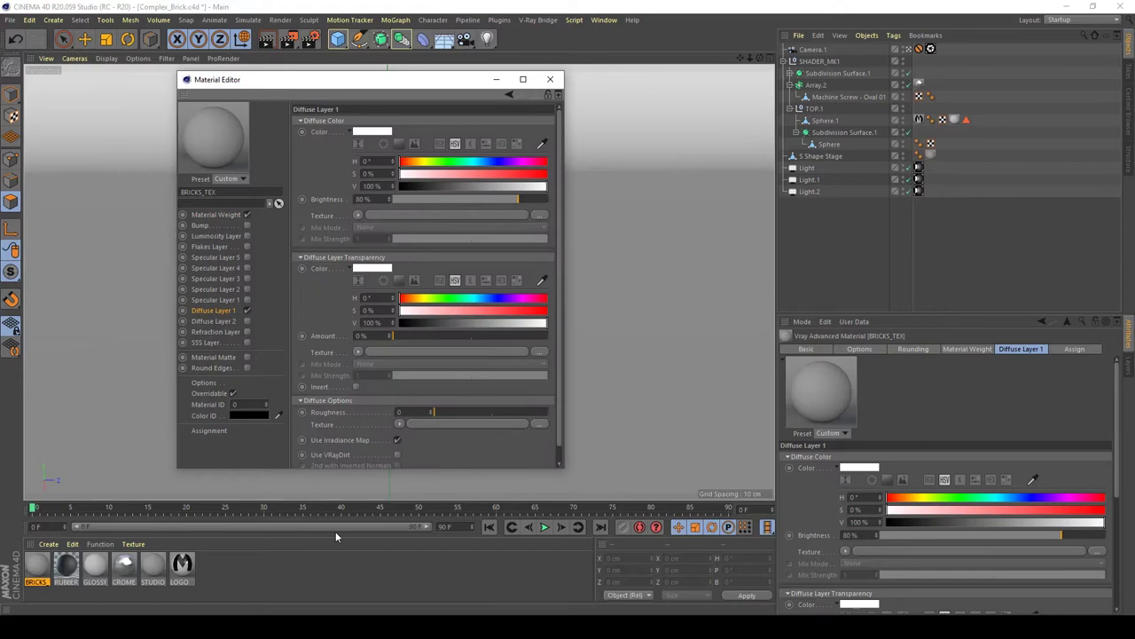
- Arrange the tex folder window beside the Material Editor, showing the textures as a grid
mouse_move(362, 625)
left_click(383, 590)
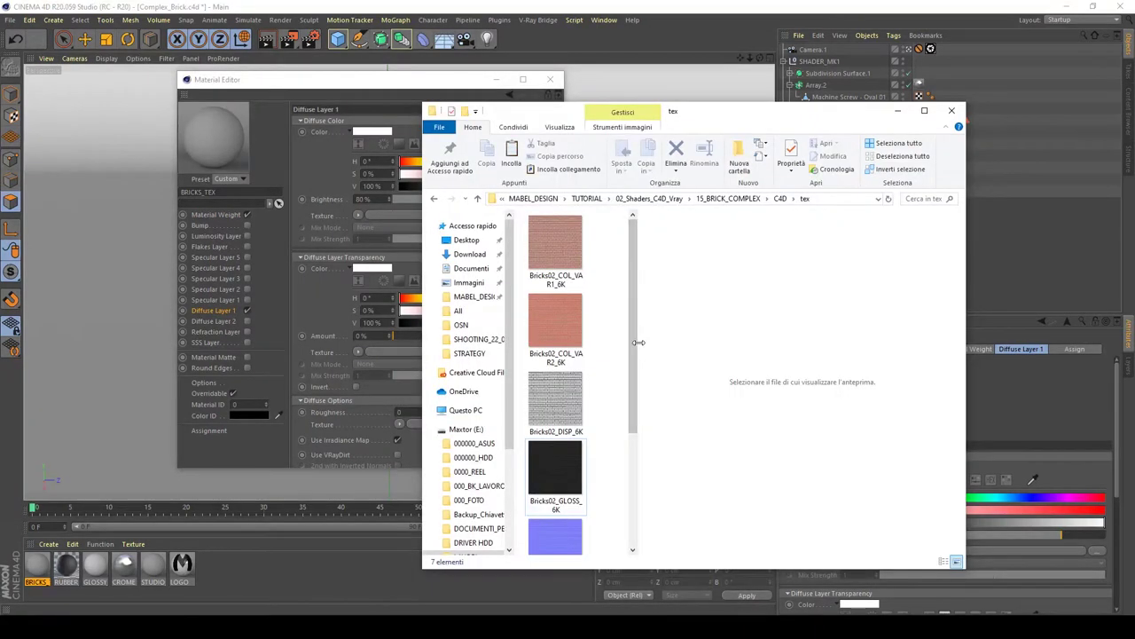
left_click_drag(637, 347, 803, 347)
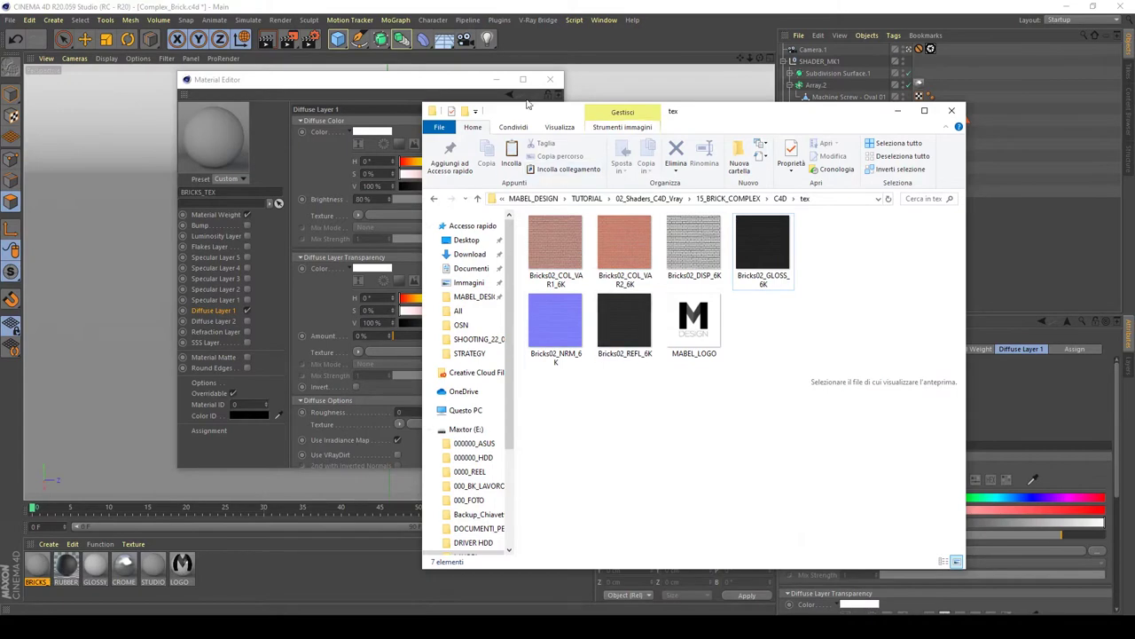
left_click_drag(680, 114, 823, 70)
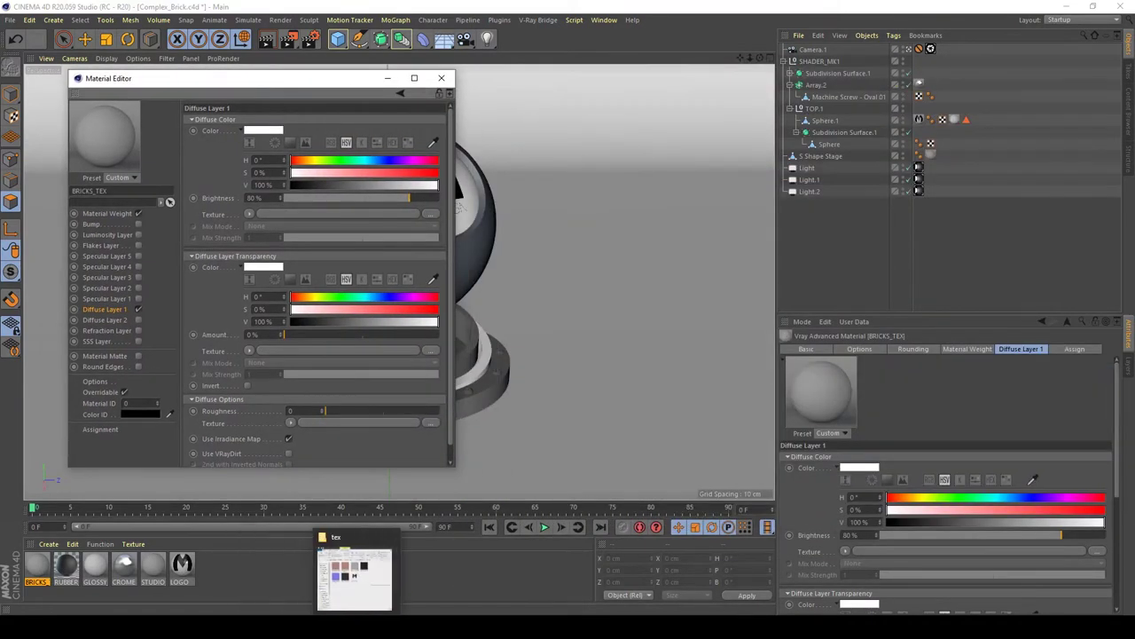
left_click(355, 572)
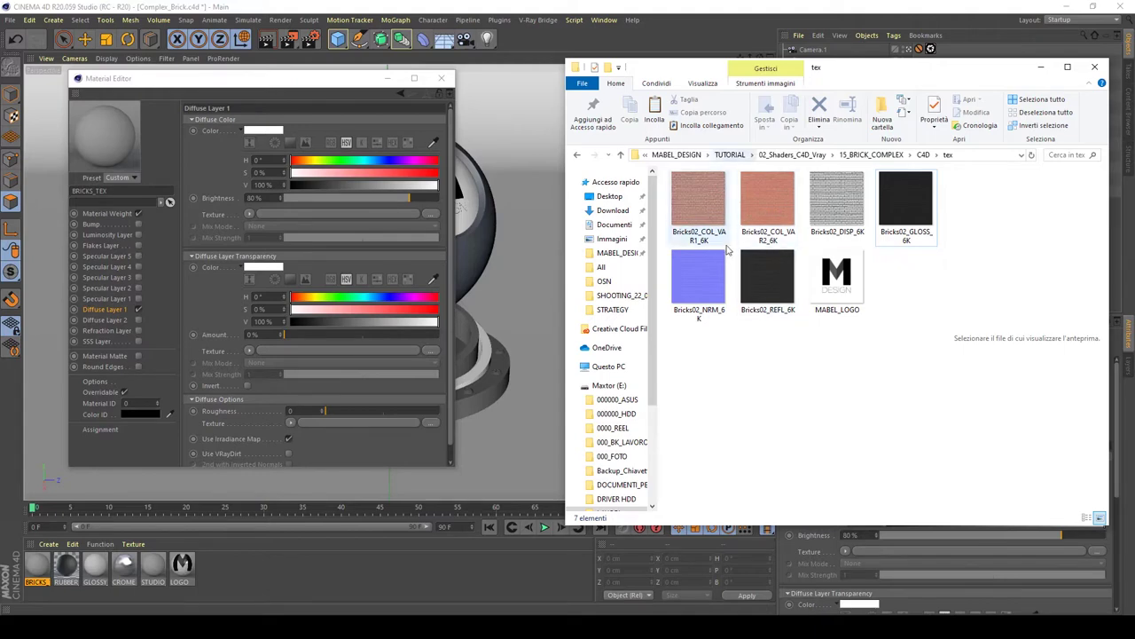
- Set Bricks02_COL_VAR1_6K.jpg as the Diffuse Layer 1 texture and close the Material Editor
left_click(756, 201)
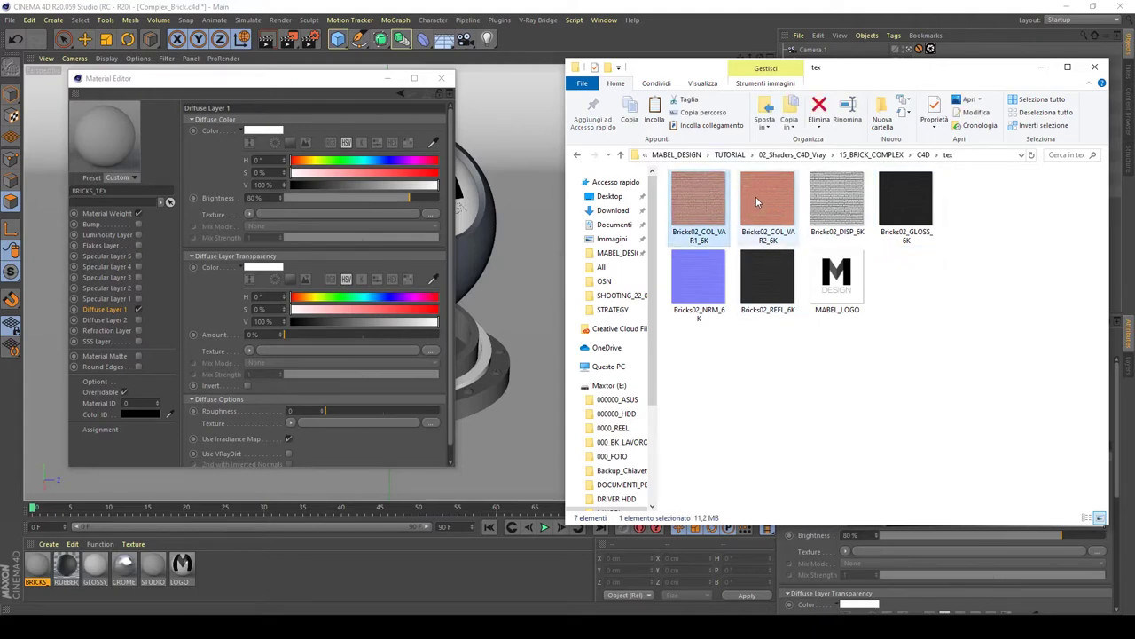
left_click(714, 217)
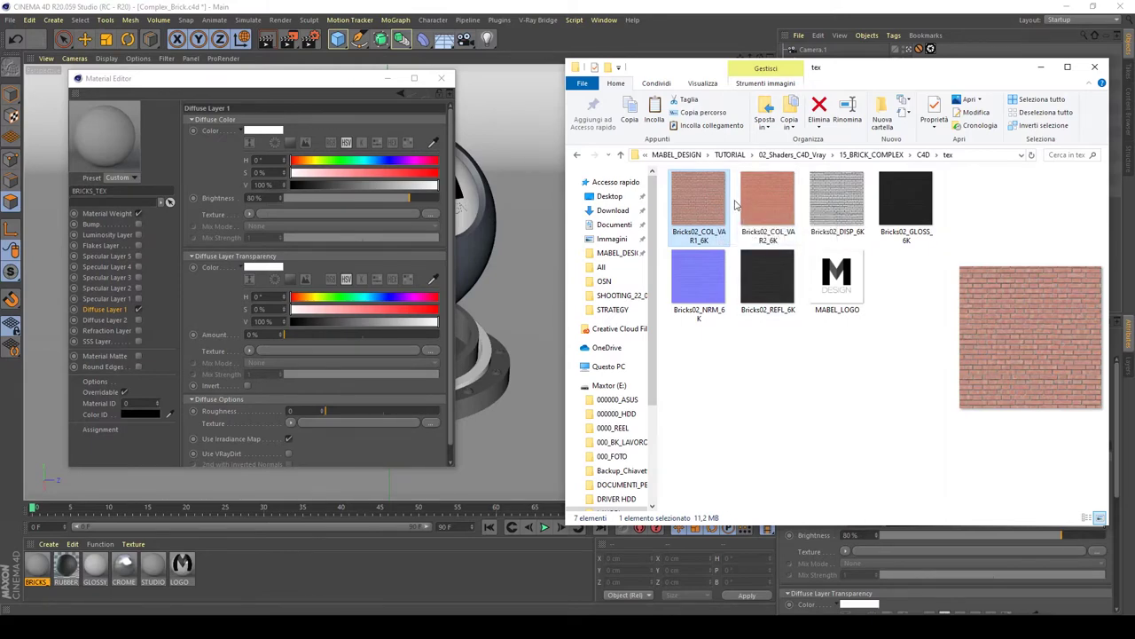
left_click_drag(700, 220, 362, 237)
left_click_drag(286, 216, 286, 215)
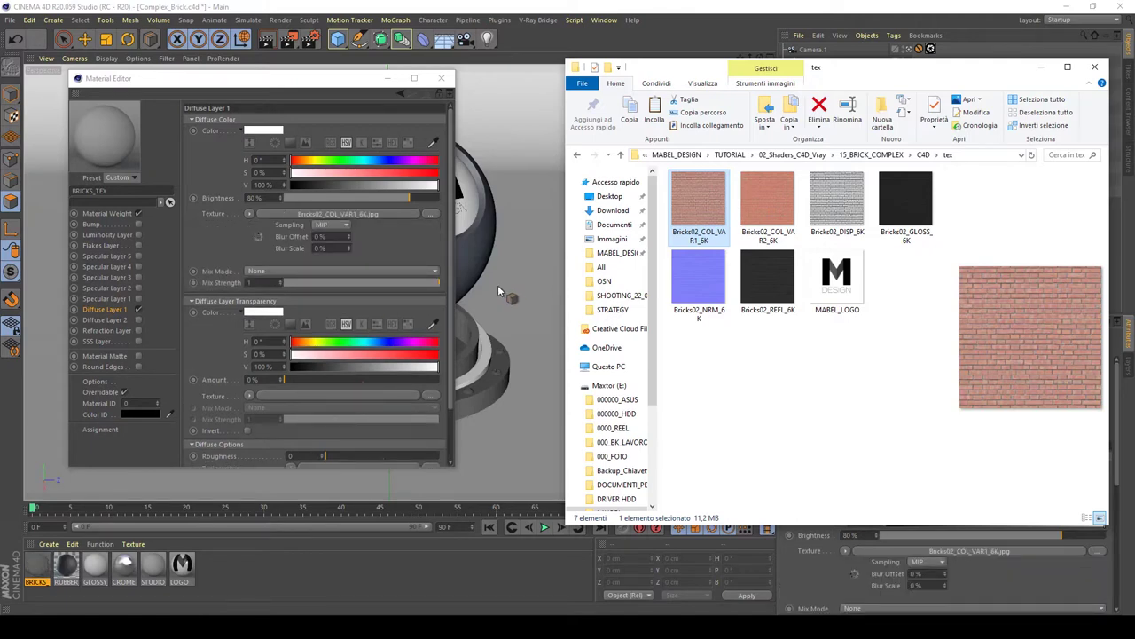
left_click(441, 79)
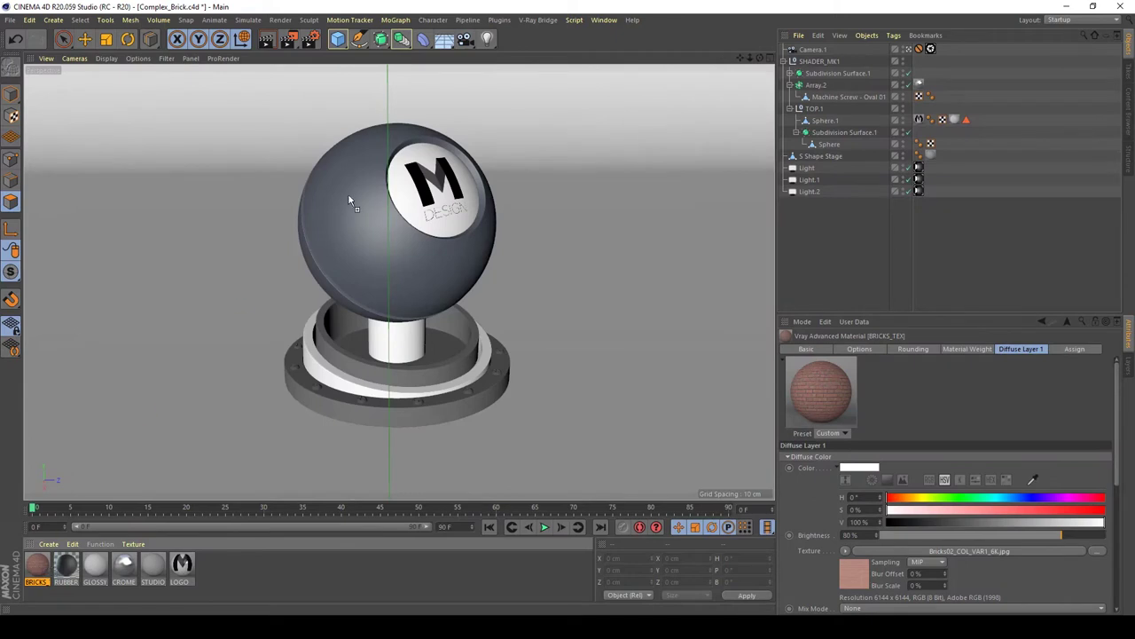
- Apply BRICKS_TEX to the sphere in the viewport and reopen it in the Material Editor
left_click_drag(349, 198, 349, 198)
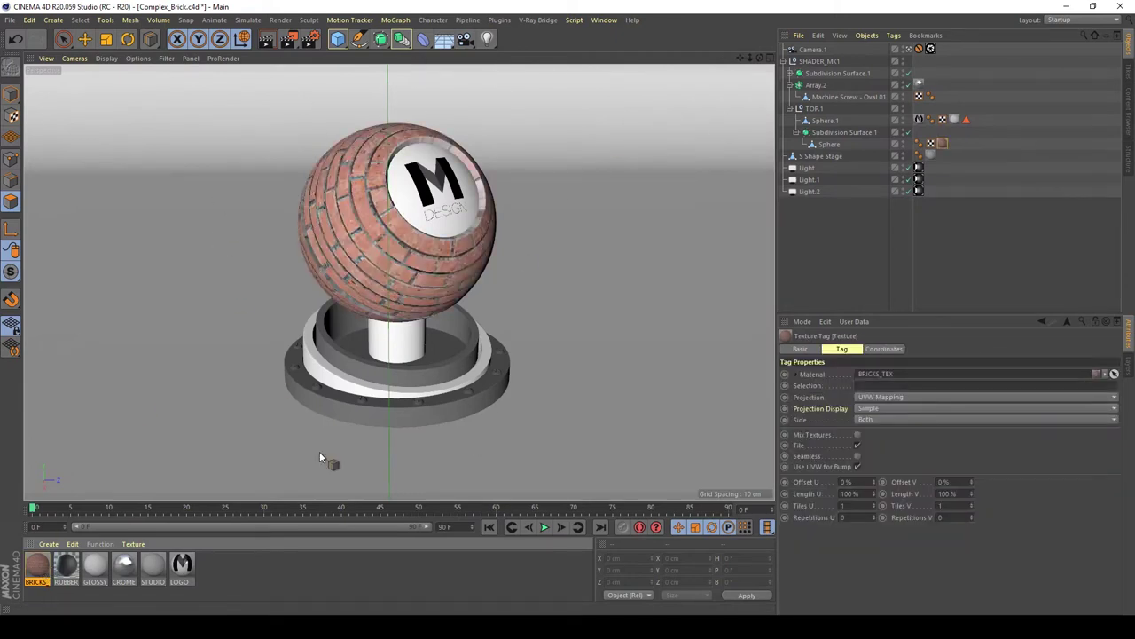
double_click(36, 568)
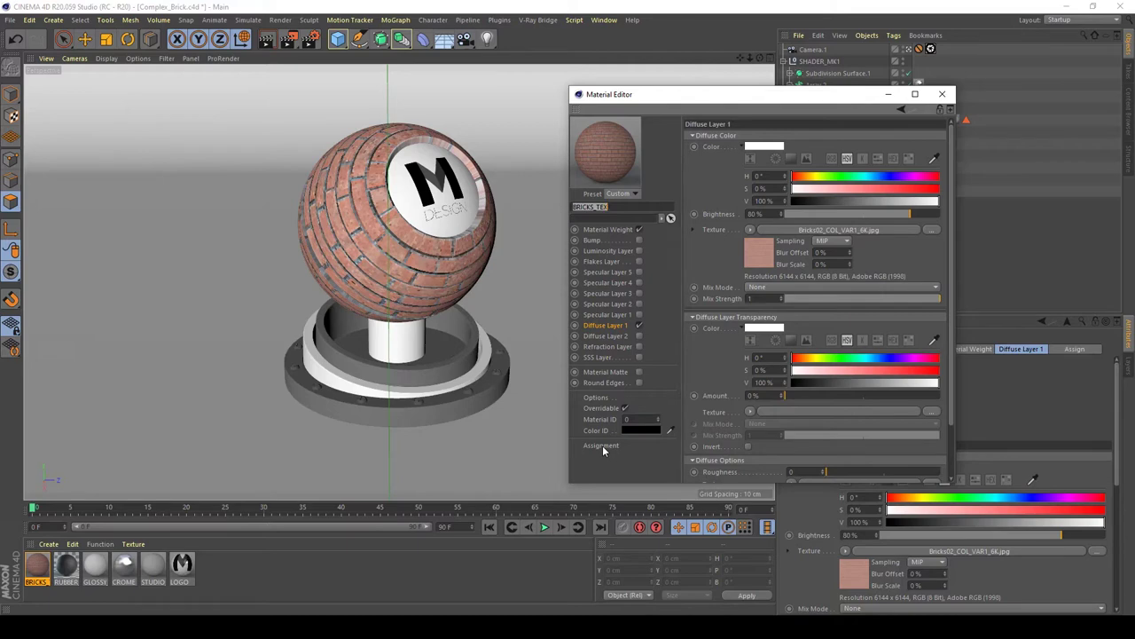
- Set the material's Map Preview Size to 1024 x 1024 (4 MB) and close the editor
left_click(596, 398)
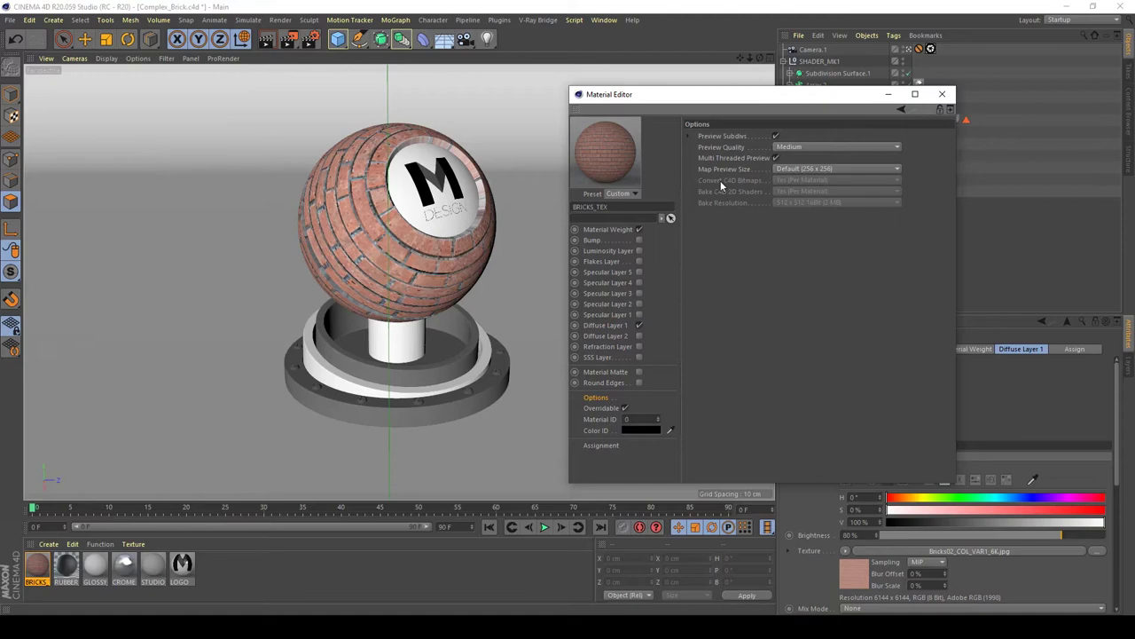
left_click(794, 170)
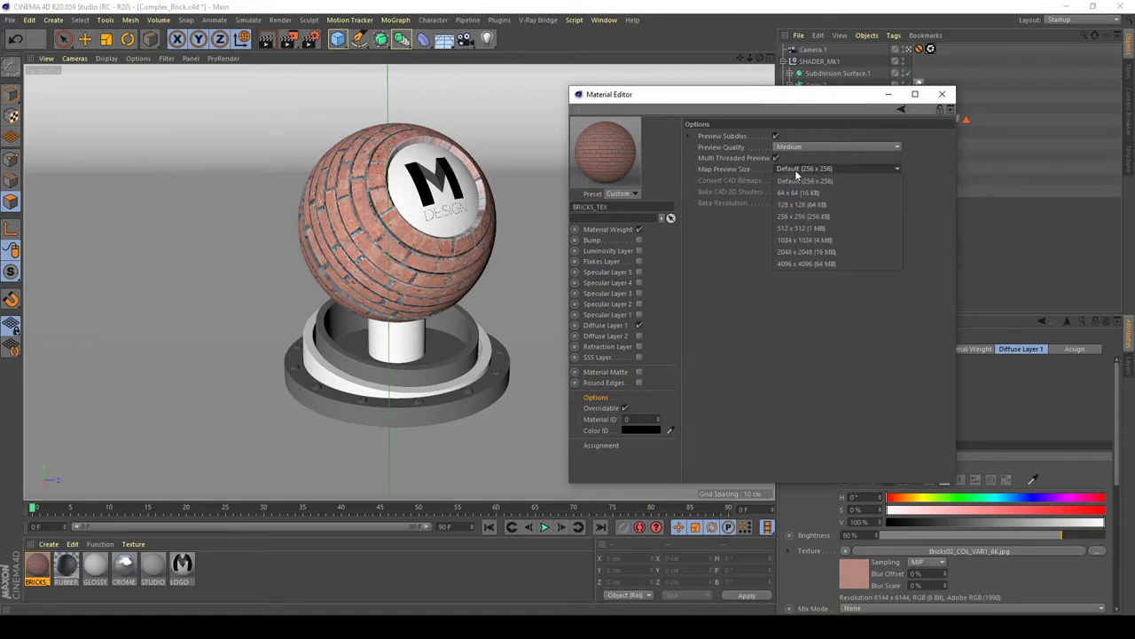
left_click(799, 238)
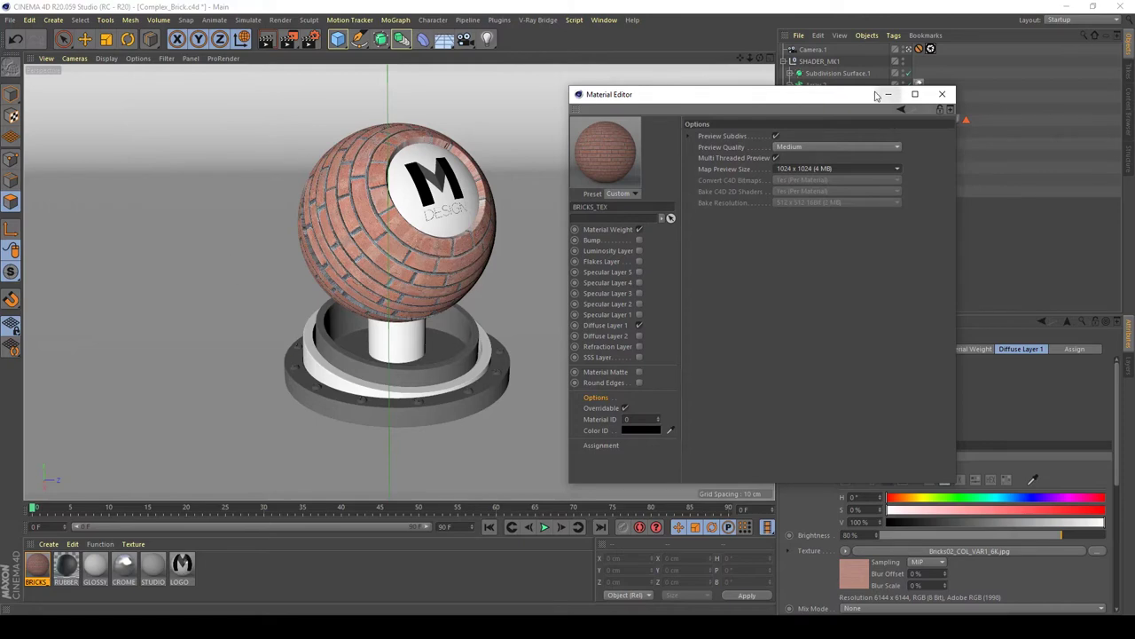
left_click(942, 94)
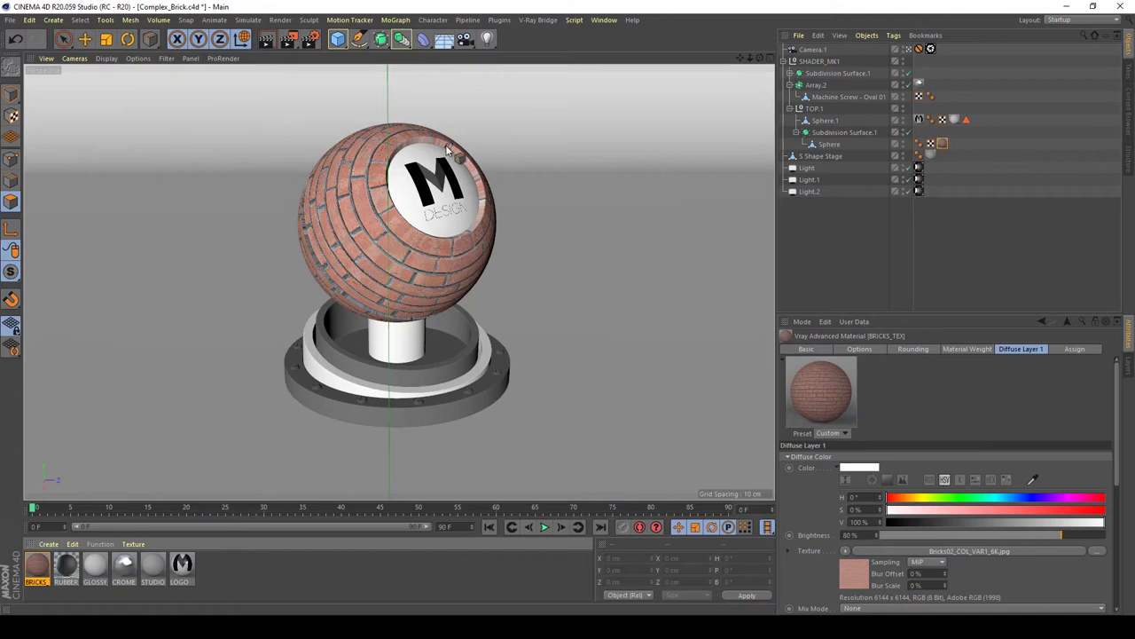
- On the sphere's BRICKS_TEX texture tag, set Tiles U to 2 and Tiles V to 1.5
left_click(943, 143)
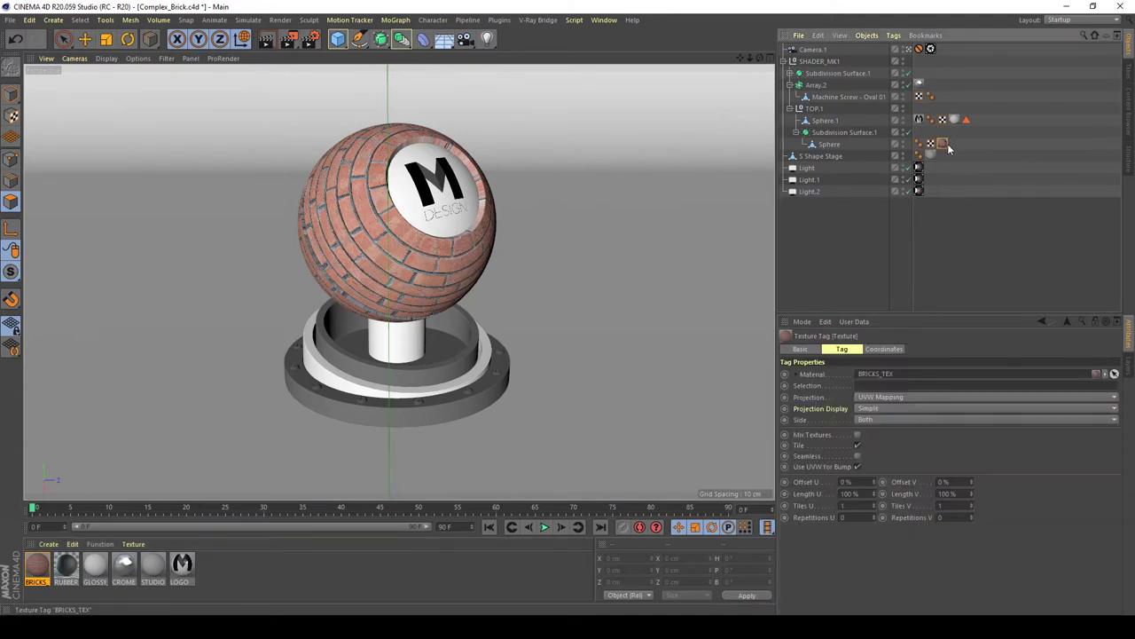
left_click_drag(971, 507, 971, 506)
left_click(971, 506)
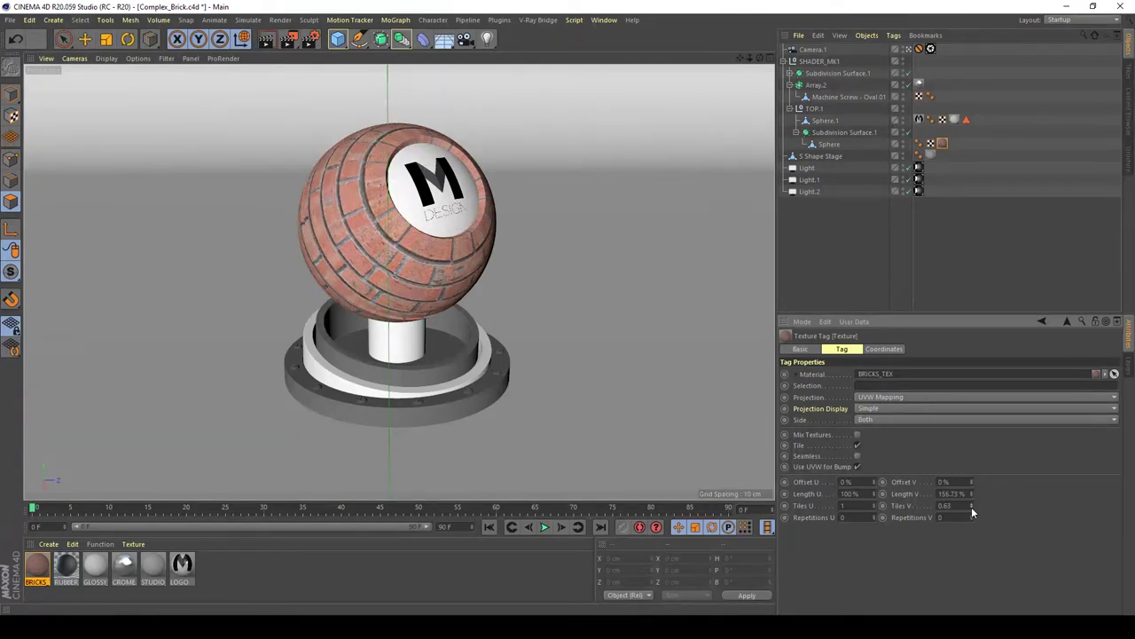
left_click(971, 507)
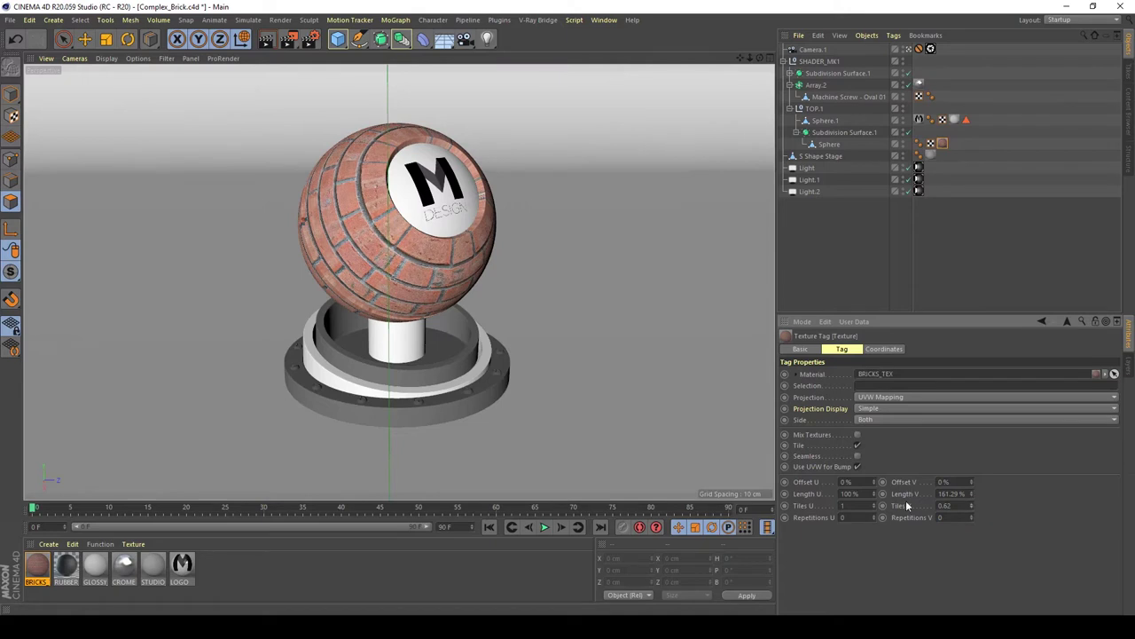
type("0.75")
key("Return")
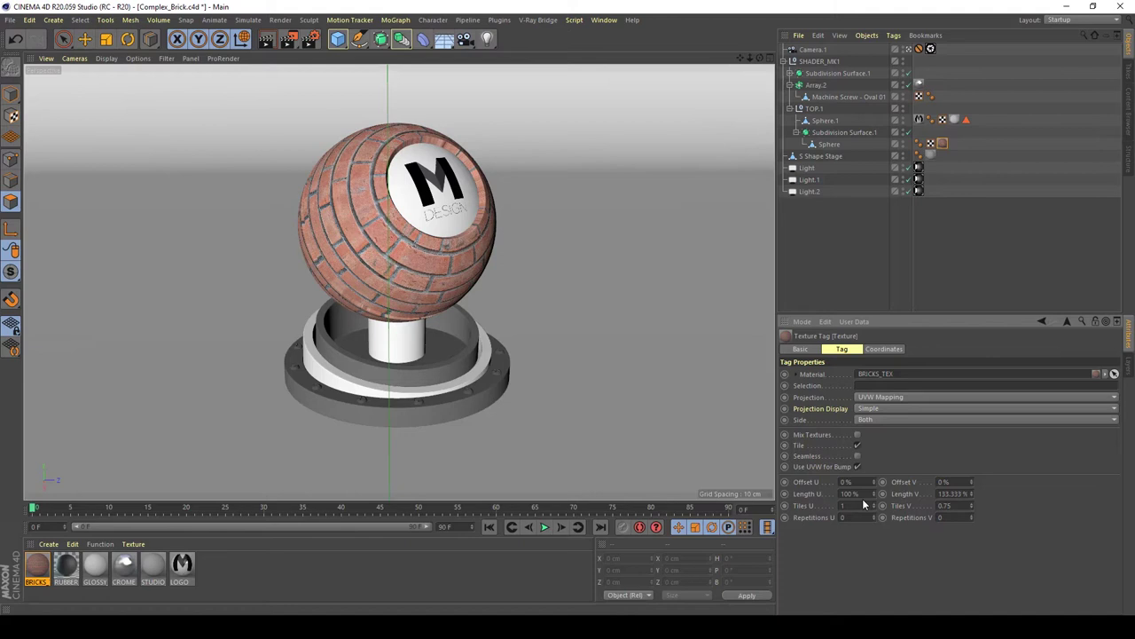
double_click(860, 505)
type("2")
key("Return")
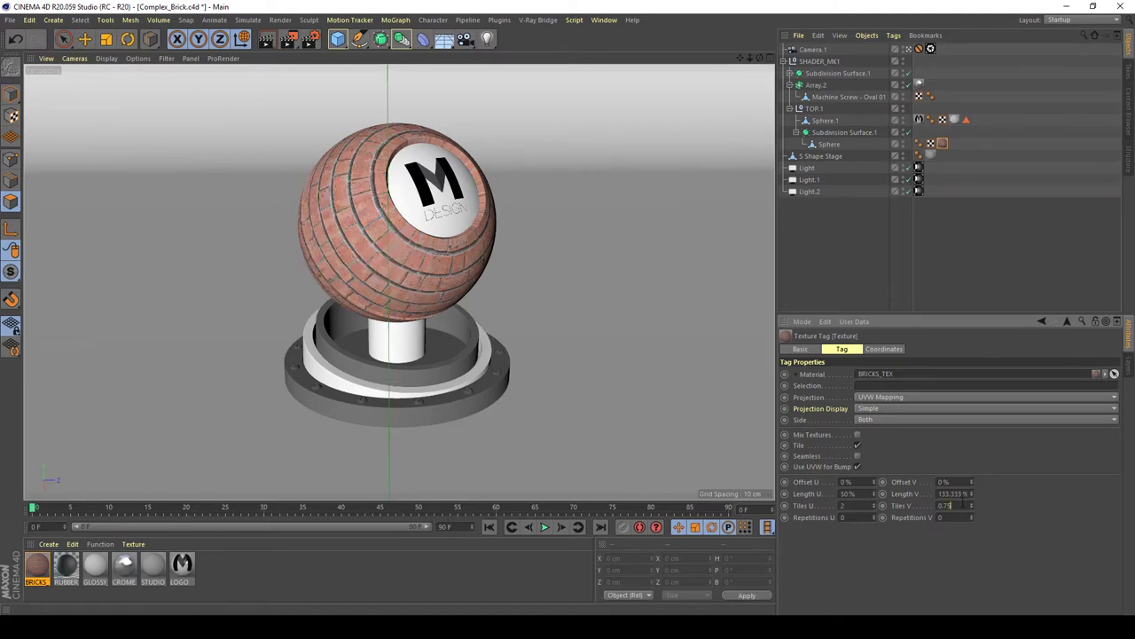
type("1.5")
key("Return")
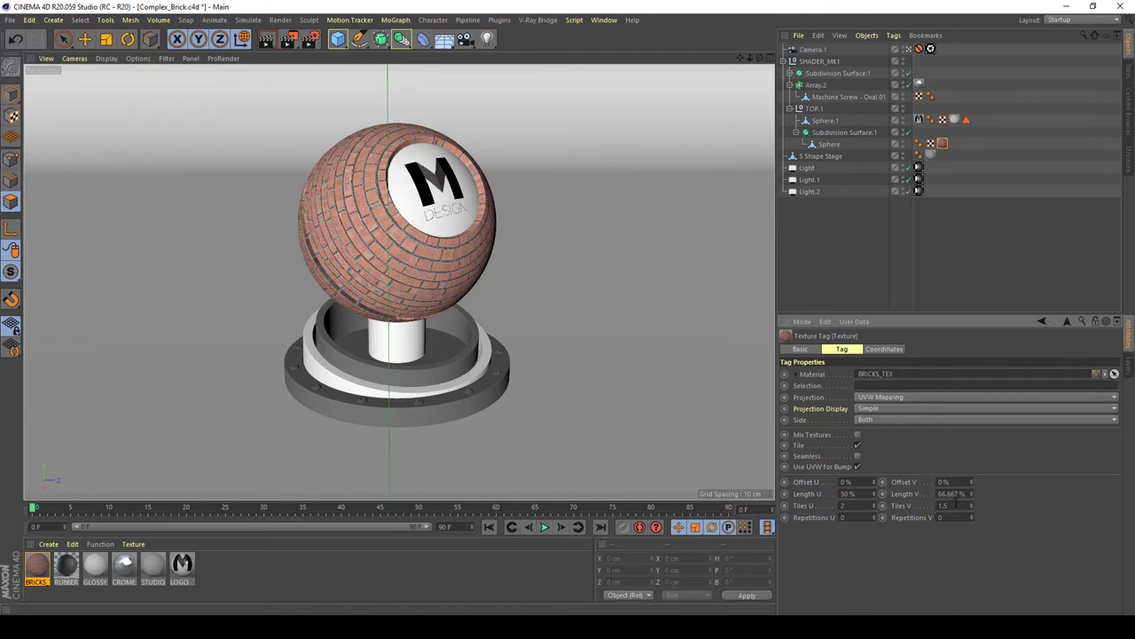
- Reopen BRICKS_TEX, move its editor off the sphere, and show Diffuse Layer 1
double_click(36, 567)
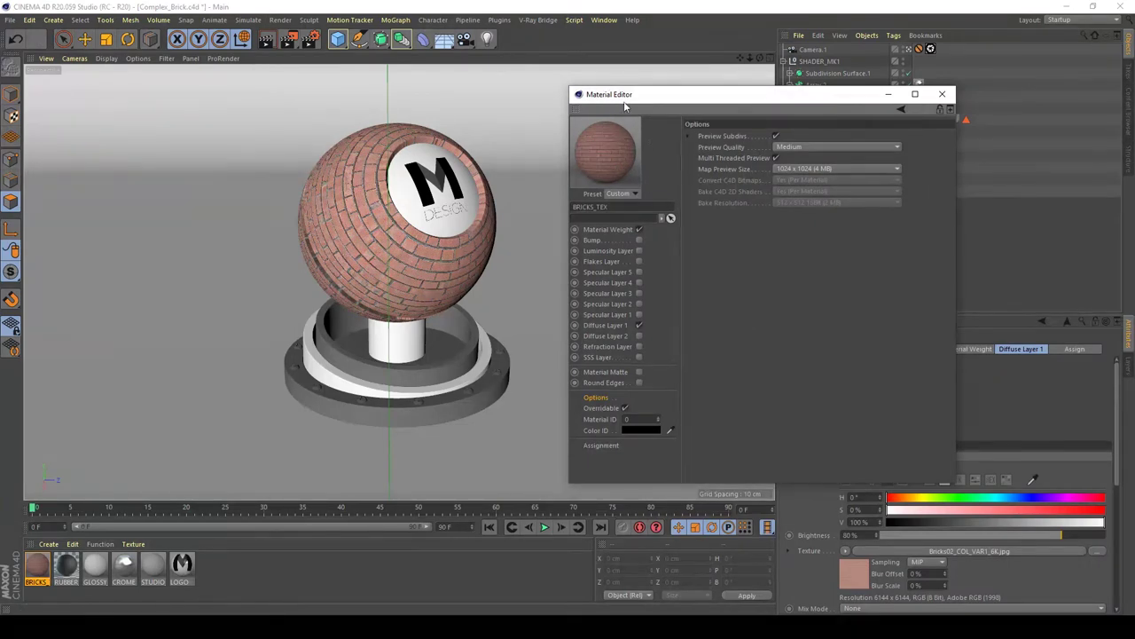
left_click_drag(621, 94, 576, 79)
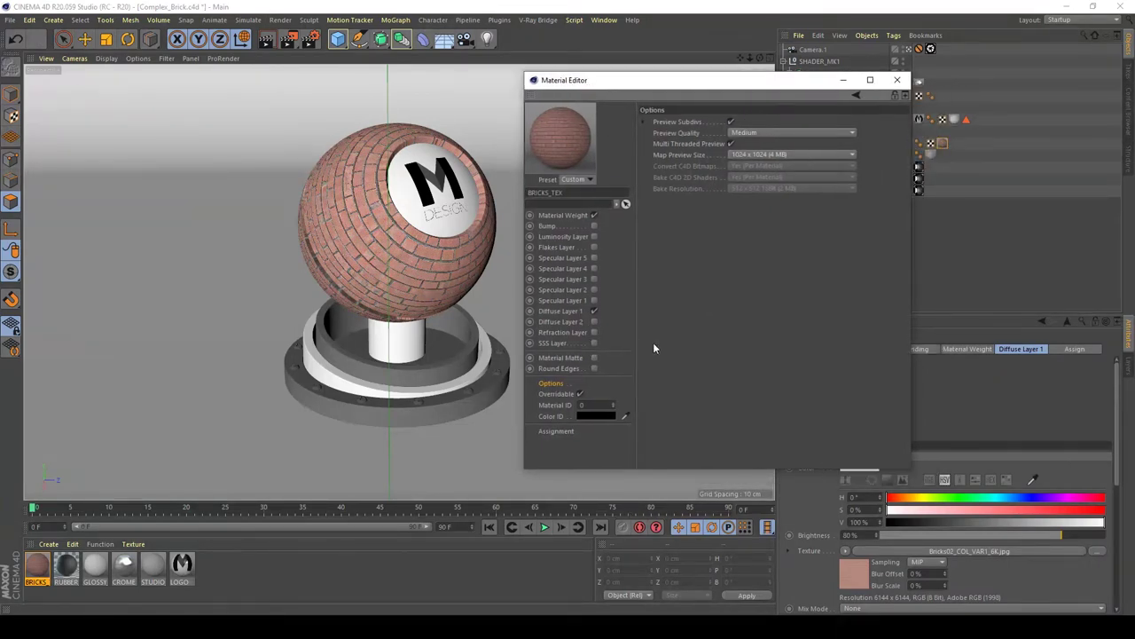
left_click(568, 312)
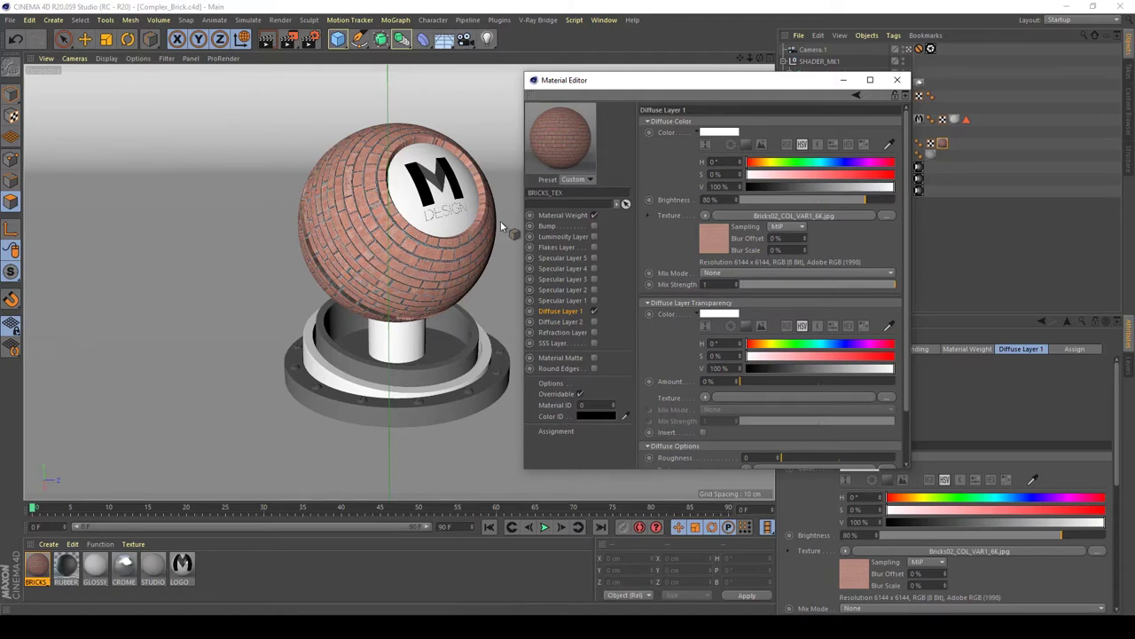
left_click_drag(561, 81, 654, 97)
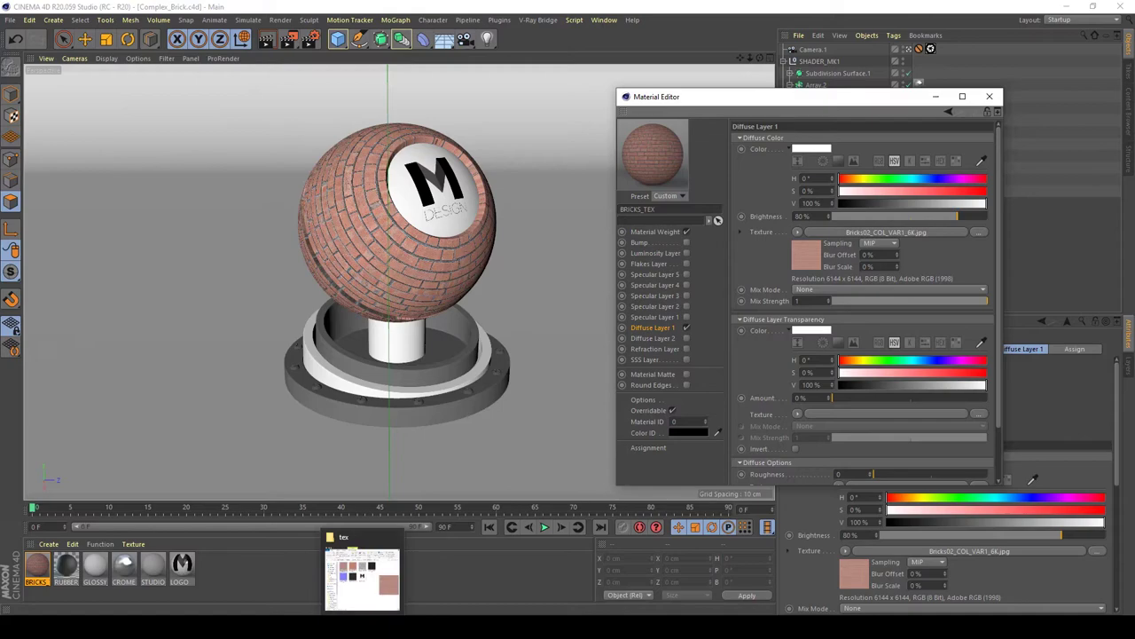
- Position the tex folder window next to the editor and enable the Bump channel
left_click(365, 581)
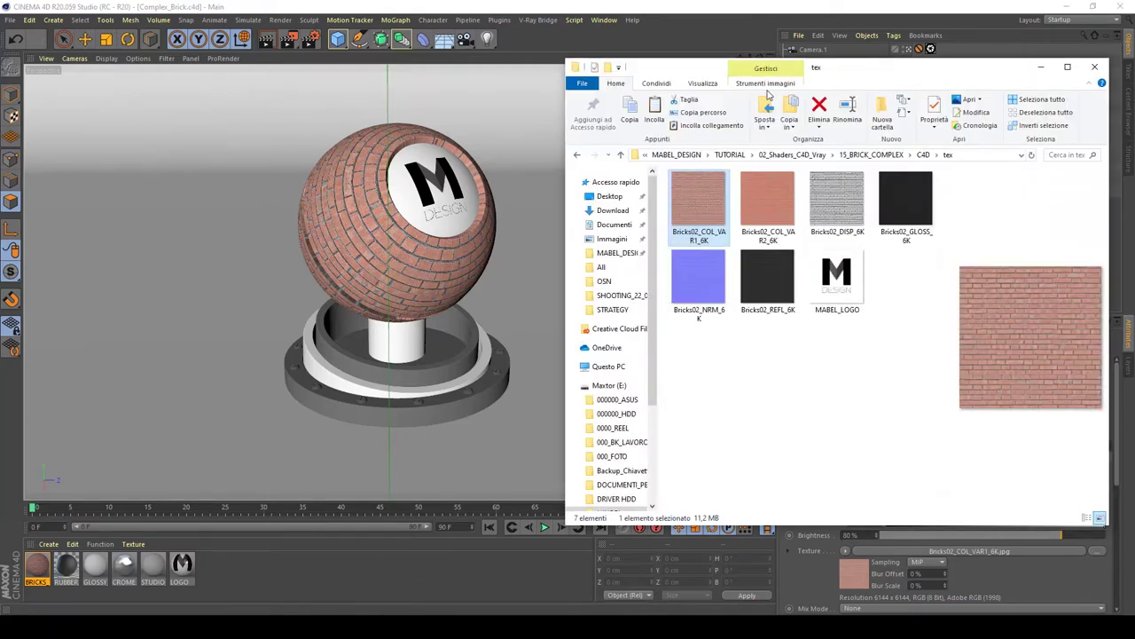
left_click_drag(820, 72, 275, 195)
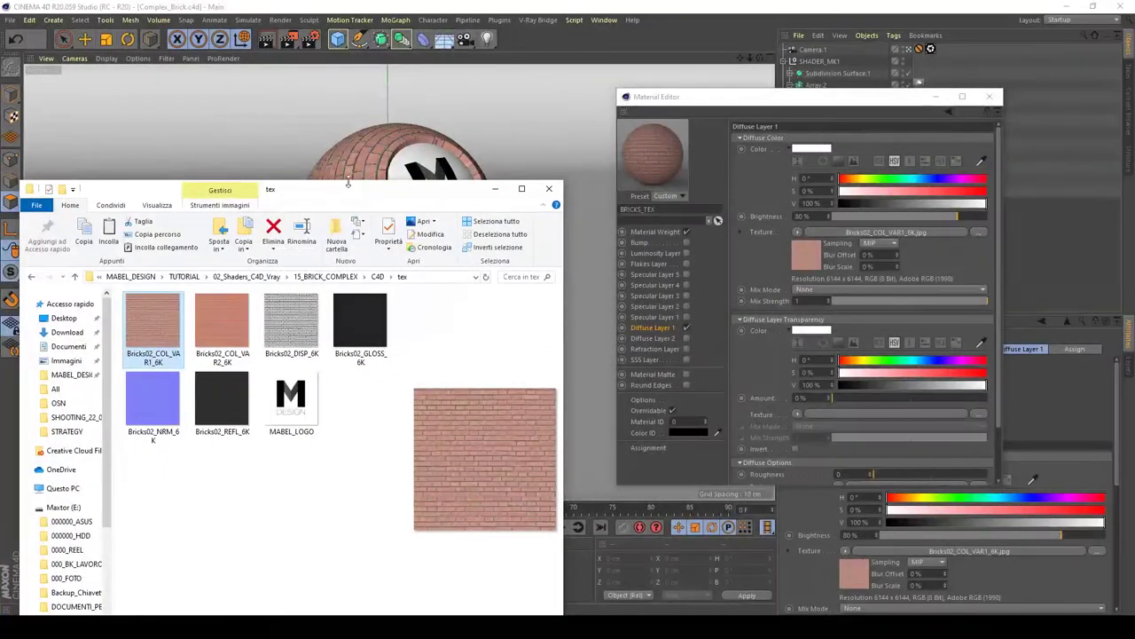
left_click_drag(355, 194, 408, 192)
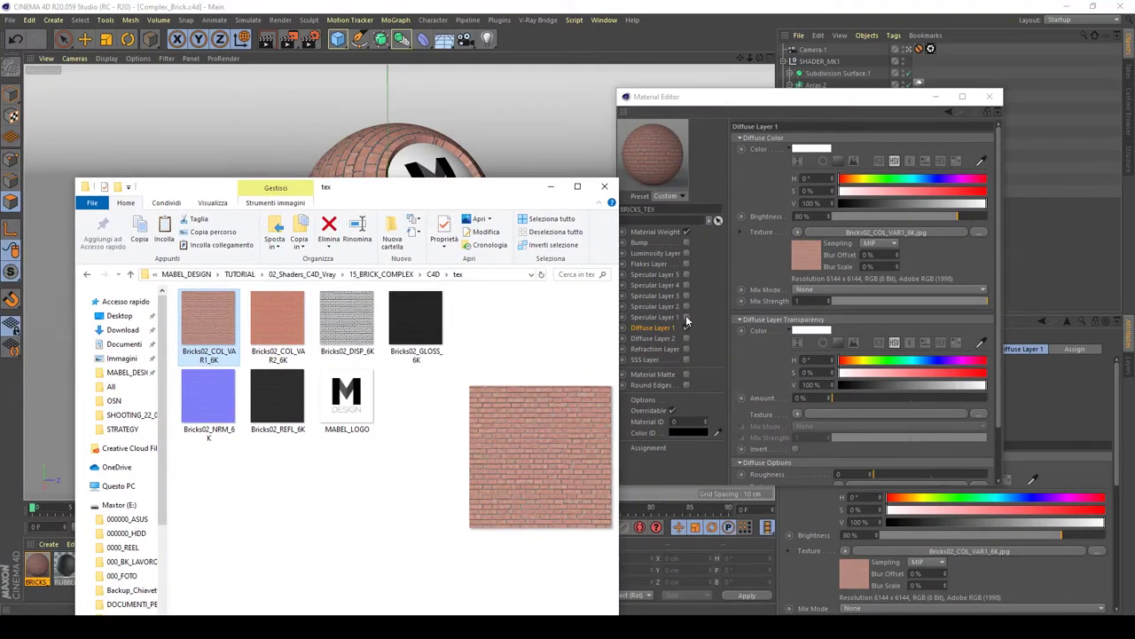
left_click(687, 243)
- Load Bricks02_NRM_6K as the bump texture with Map Type set to Normal map in tangent space
left_click(686, 242)
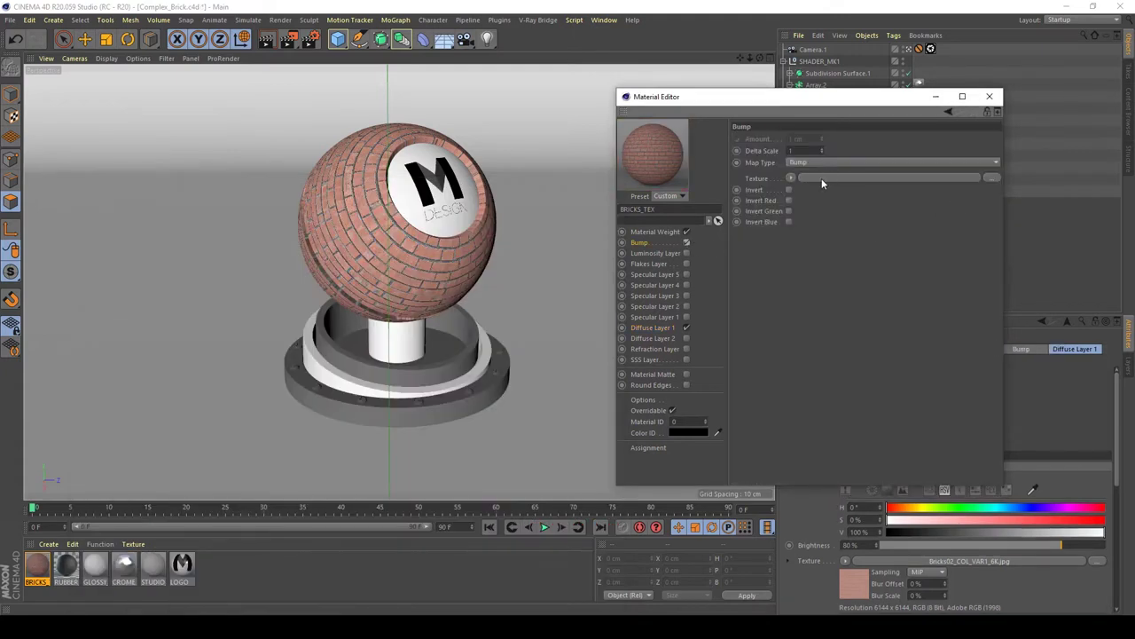
key("alt+Tab")
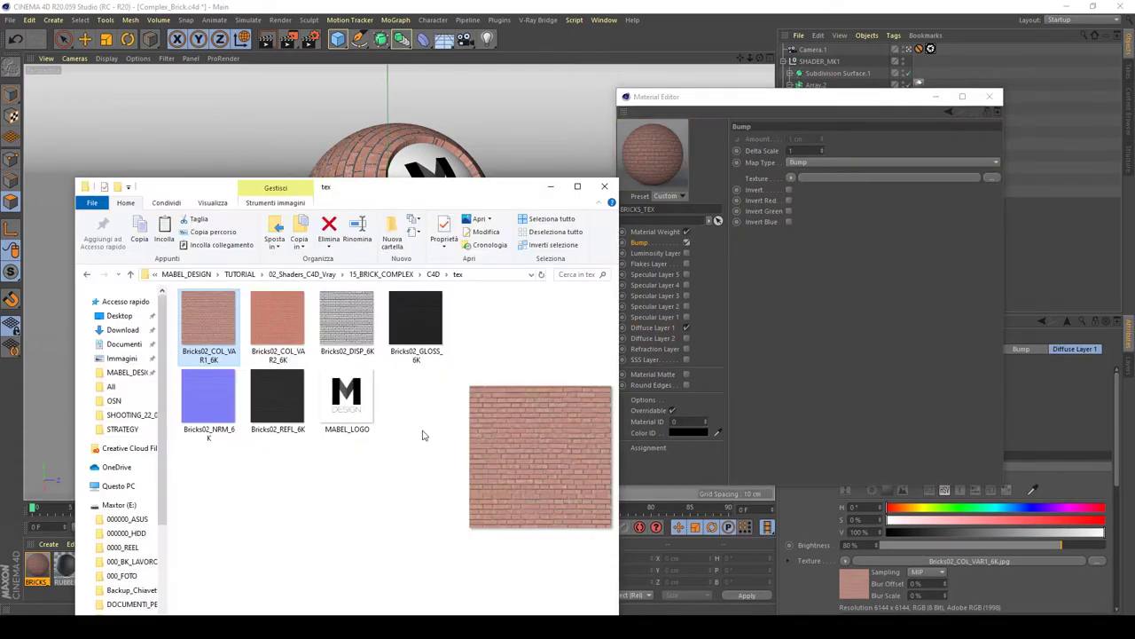
left_click_drag(222, 374, 816, 180)
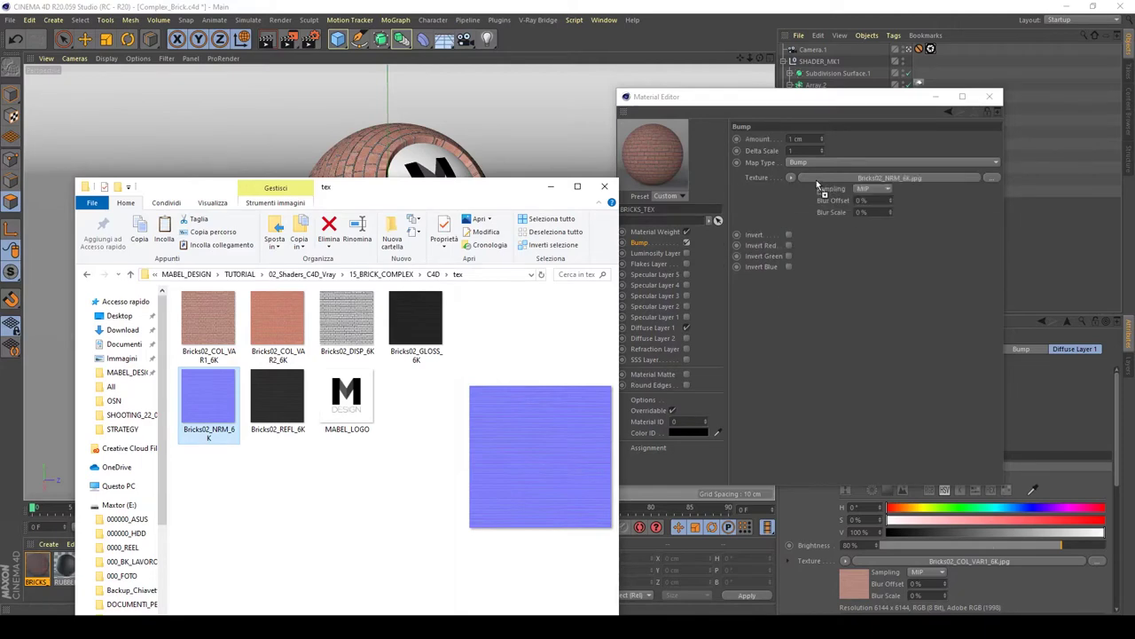
left_click(839, 356)
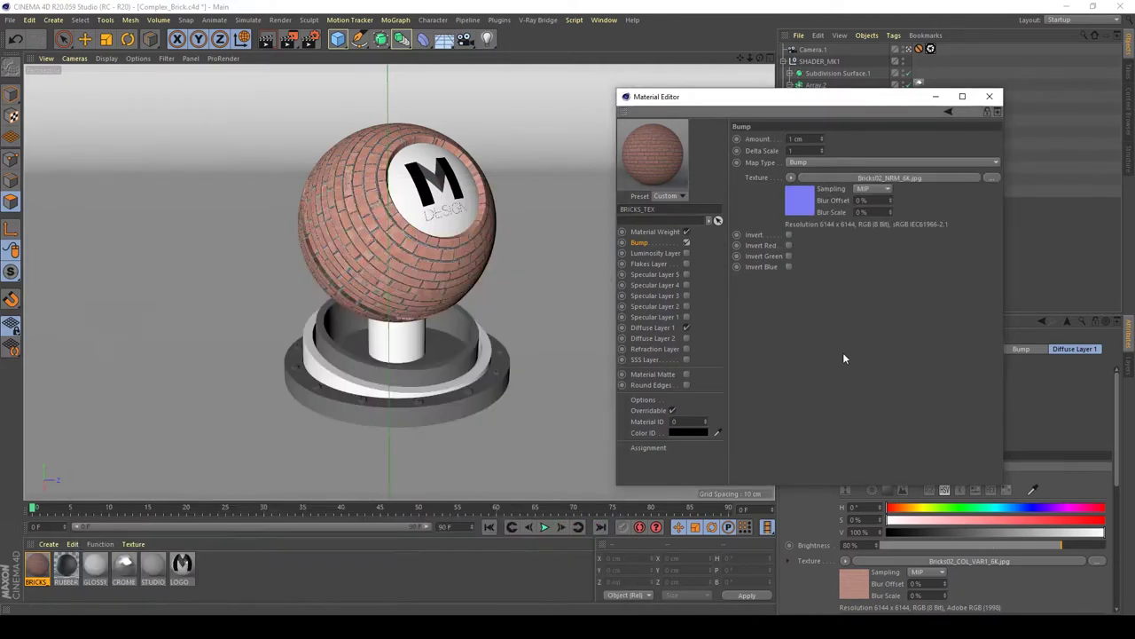
left_click(806, 162)
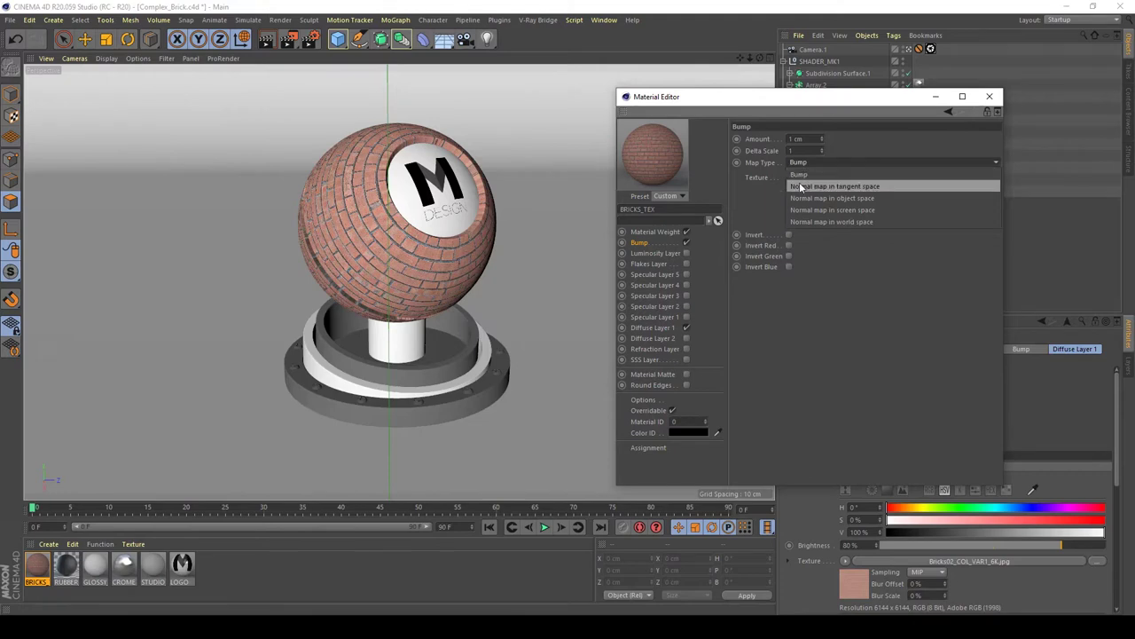
left_click(800, 186)
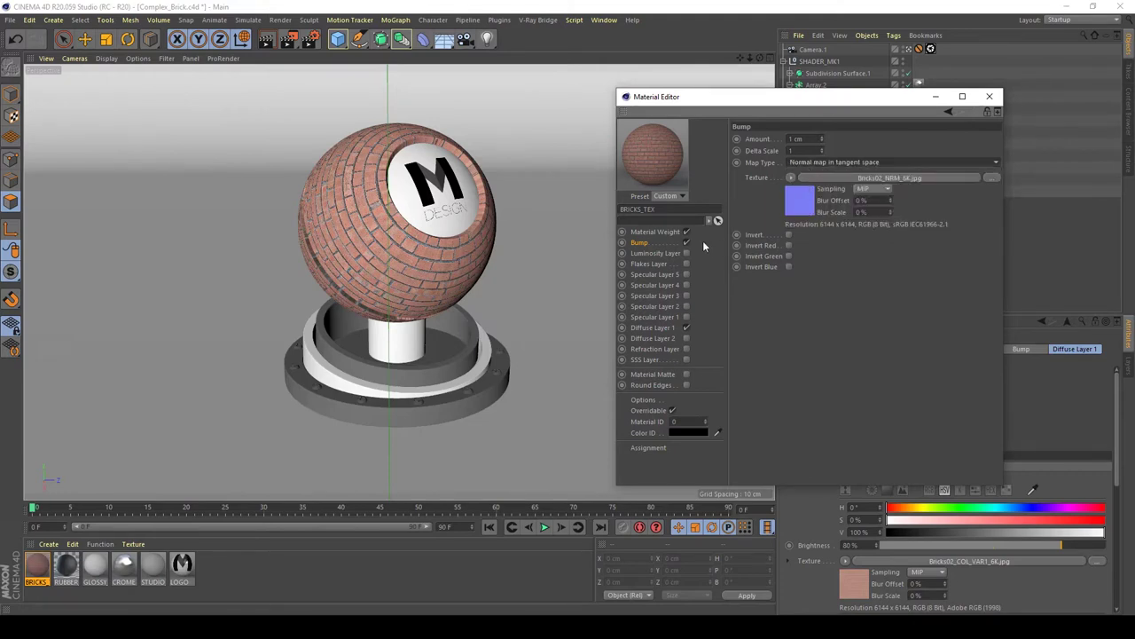
- Toggle Diffuse Layer 1 to inspect the bump, leaving it enabled at Mix Strength 1
left_click(685, 328)
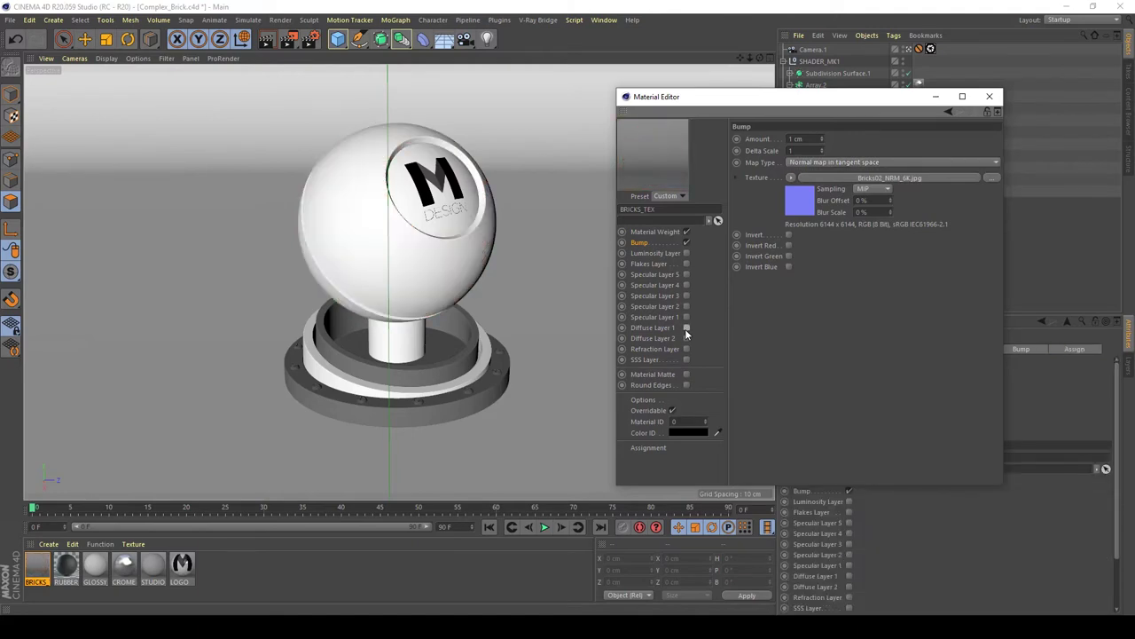
left_click(685, 329)
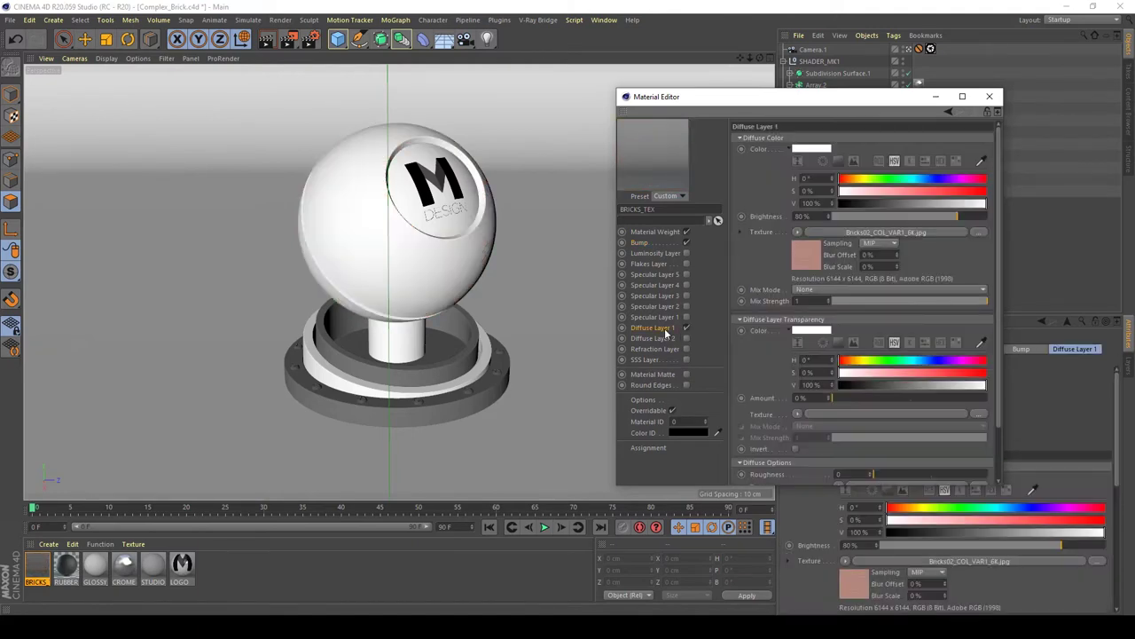
left_click(797, 232)
left_click(749, 254)
left_click_drag(898, 300, 607, 289)
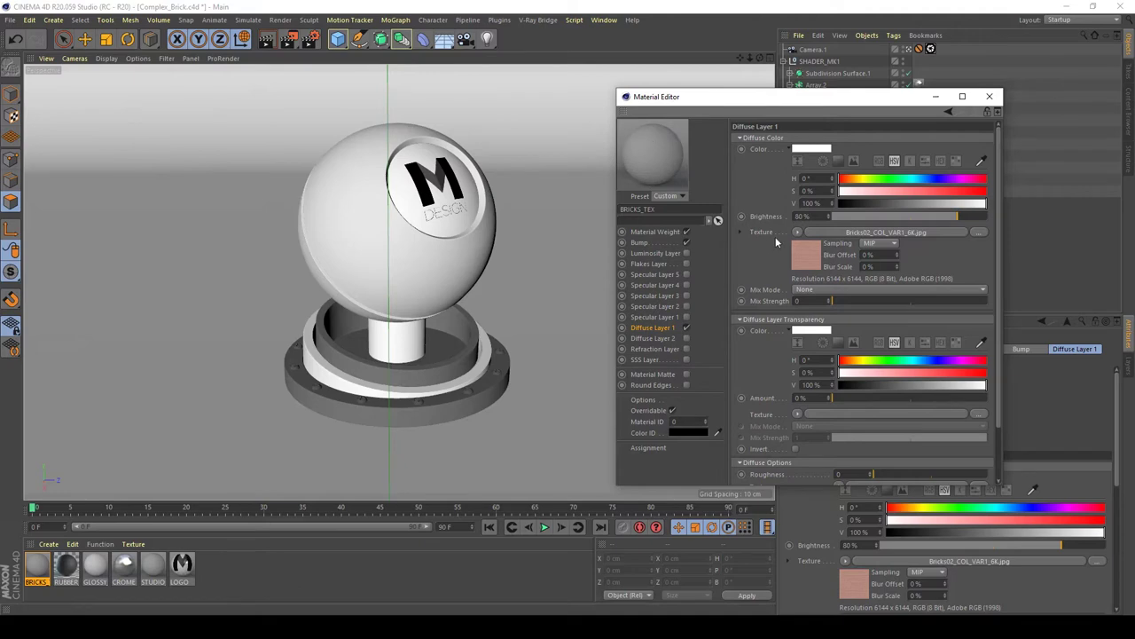
left_click(686, 327)
left_click_drag(856, 301, 1019, 304)
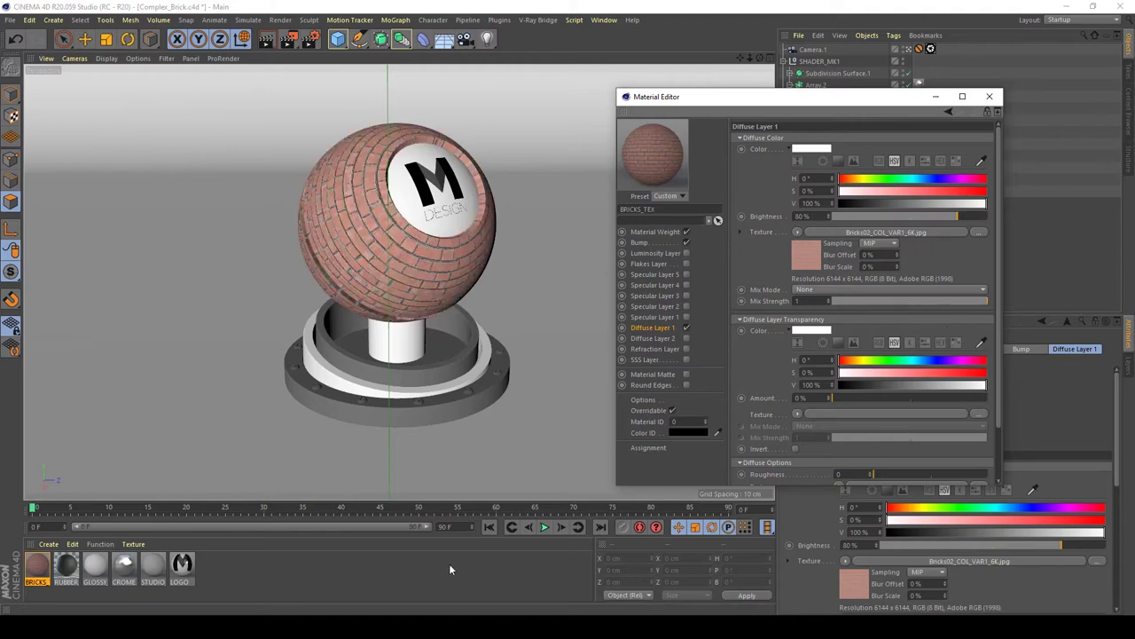
- Enable Specular Layer 1 and load Bricks02_REFL_6K as its colour texture
left_click(687, 316)
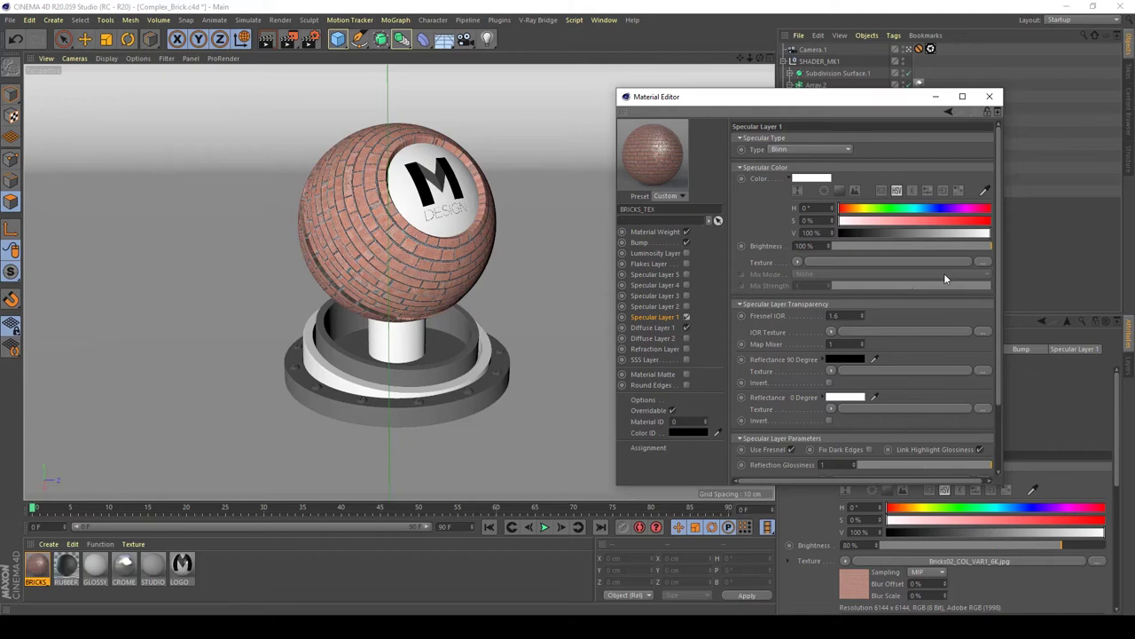
left_click_drag(939, 246, 914, 252)
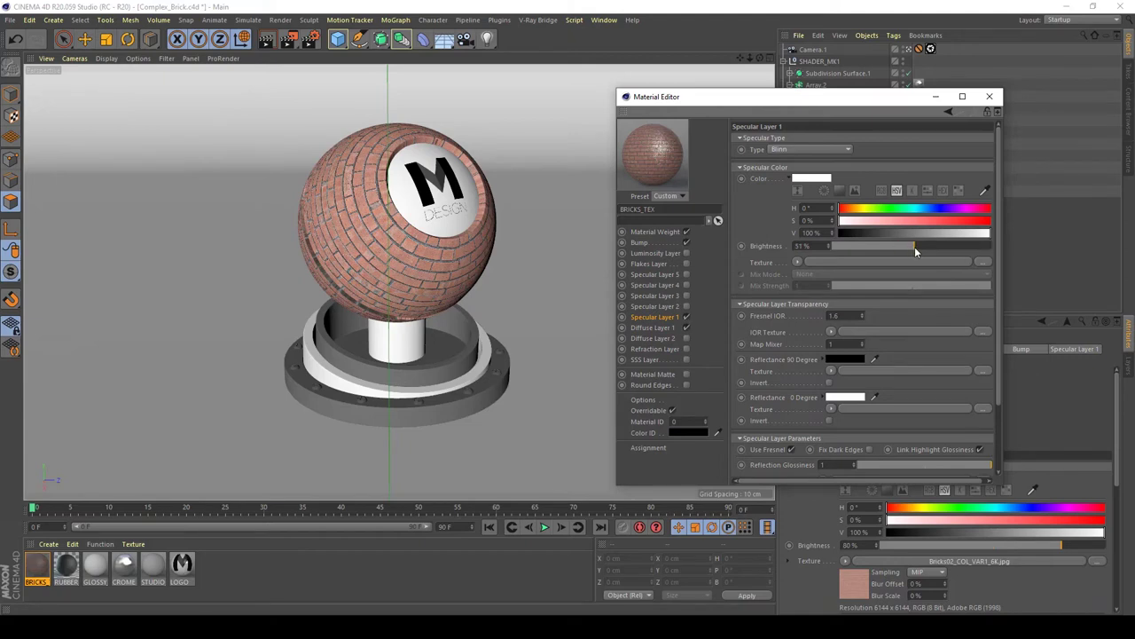
left_click_drag(919, 246, 1030, 247)
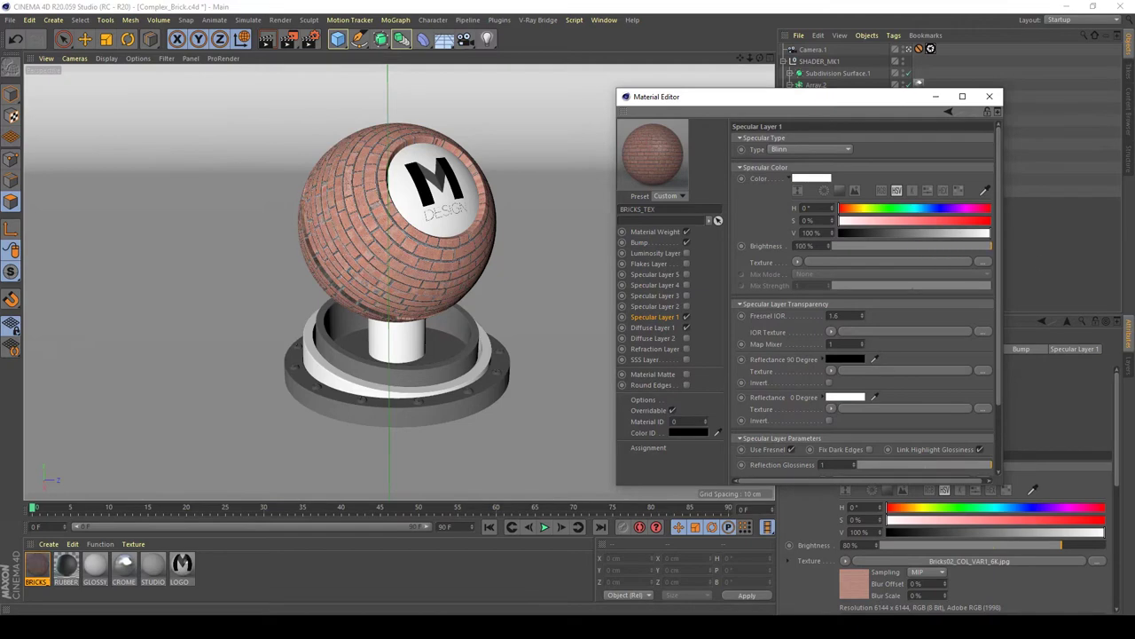
left_click(364, 576)
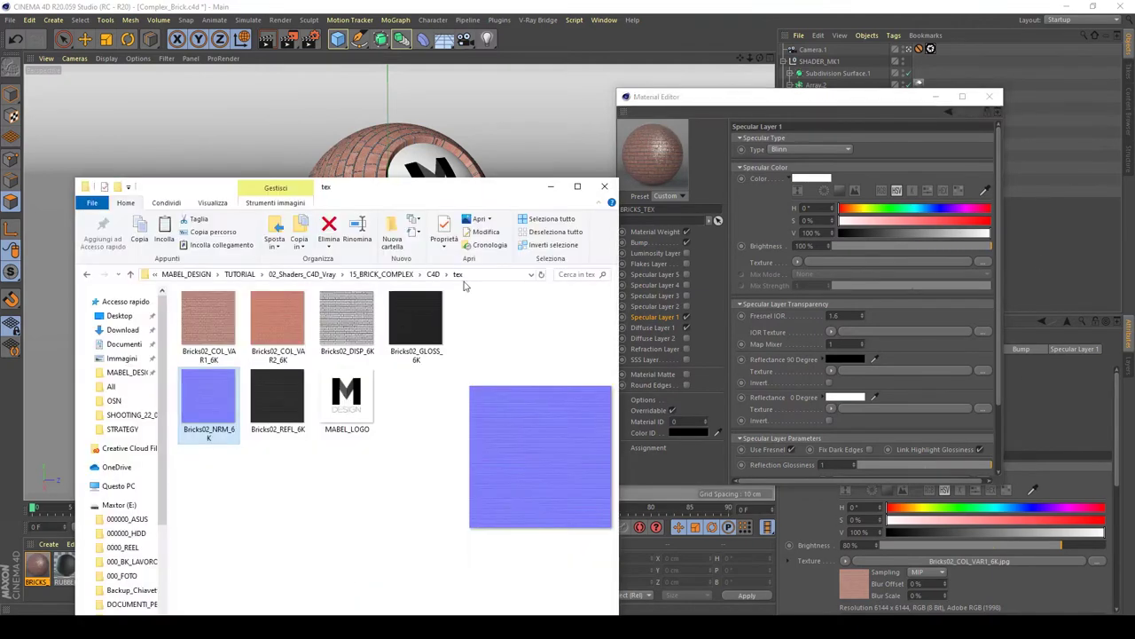
left_click(271, 388)
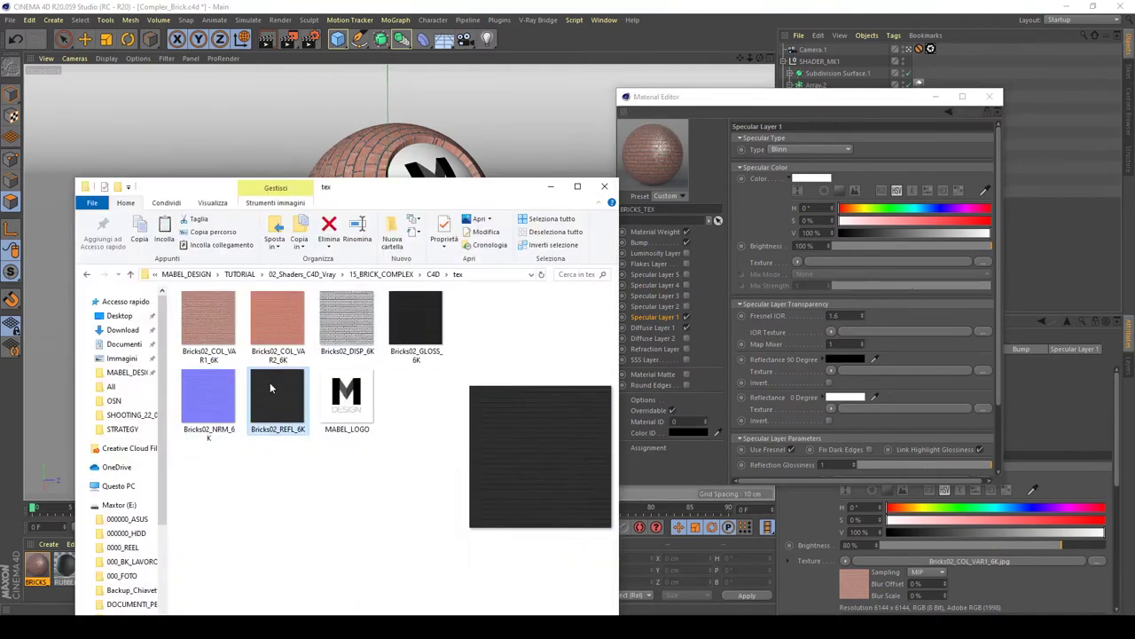
left_click_drag(279, 417, 756, 348)
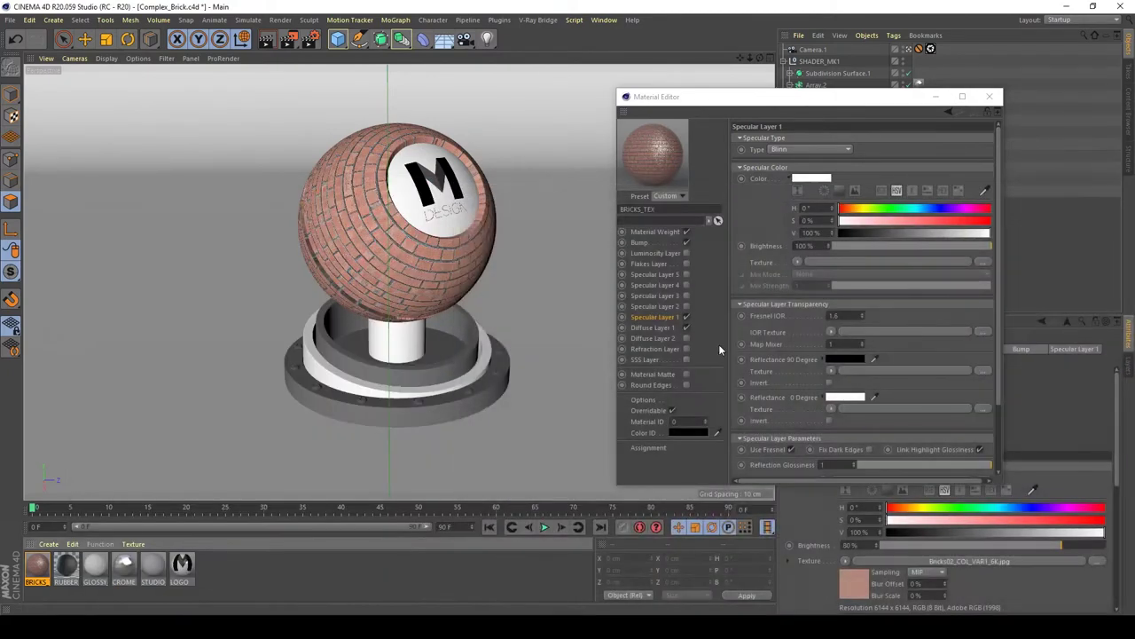
mouse_move(363, 626)
left_click(363, 572)
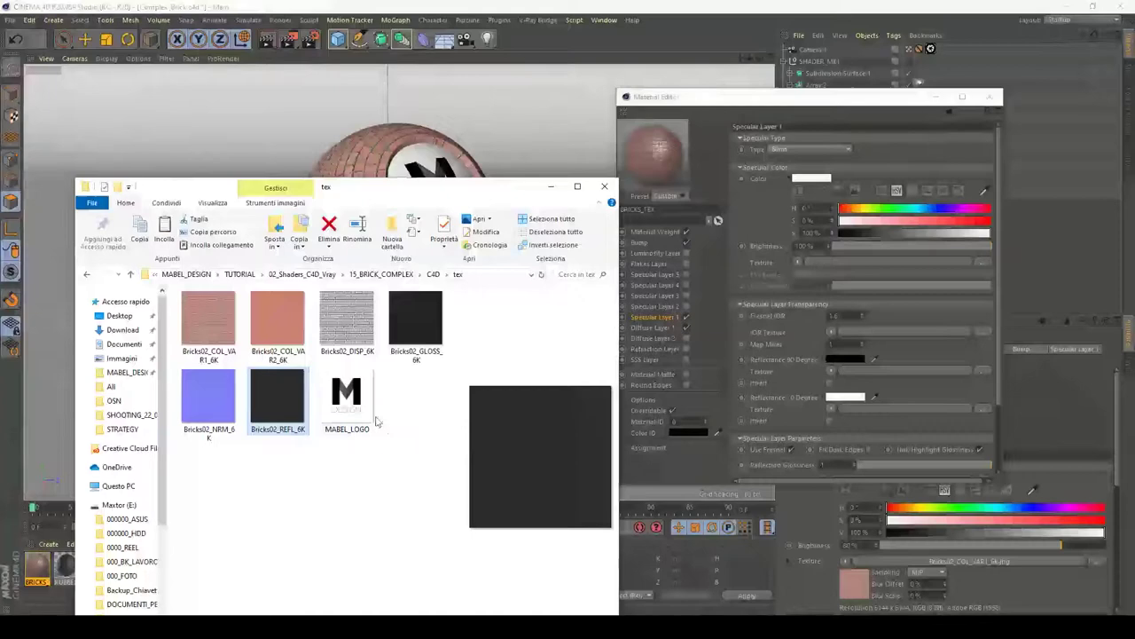
left_click_drag(298, 411, 852, 262)
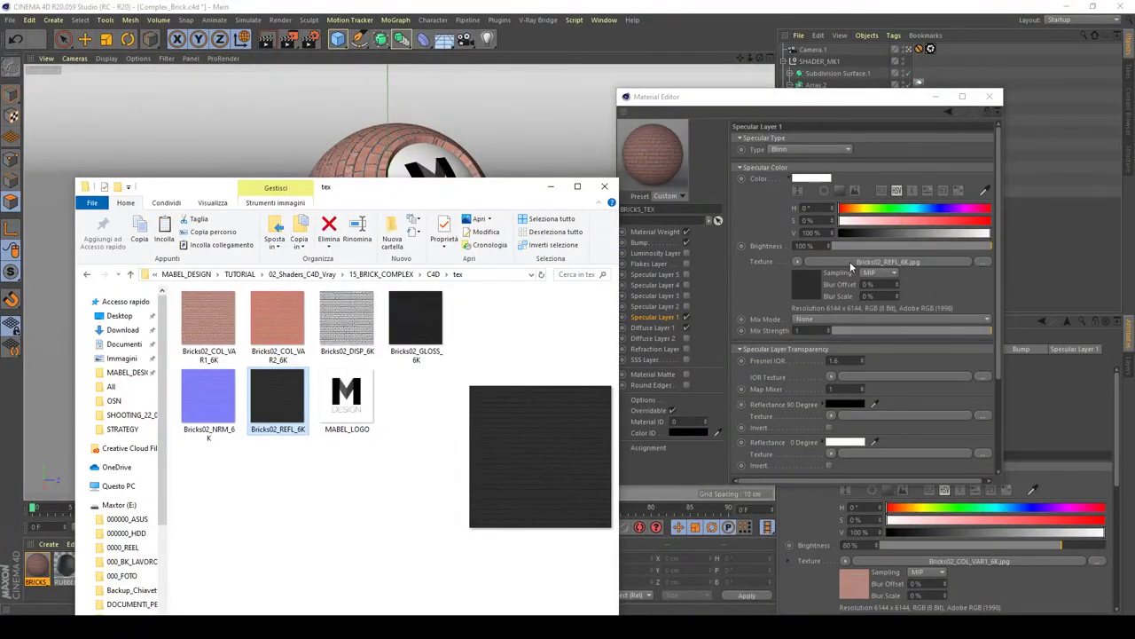
left_click(550, 187)
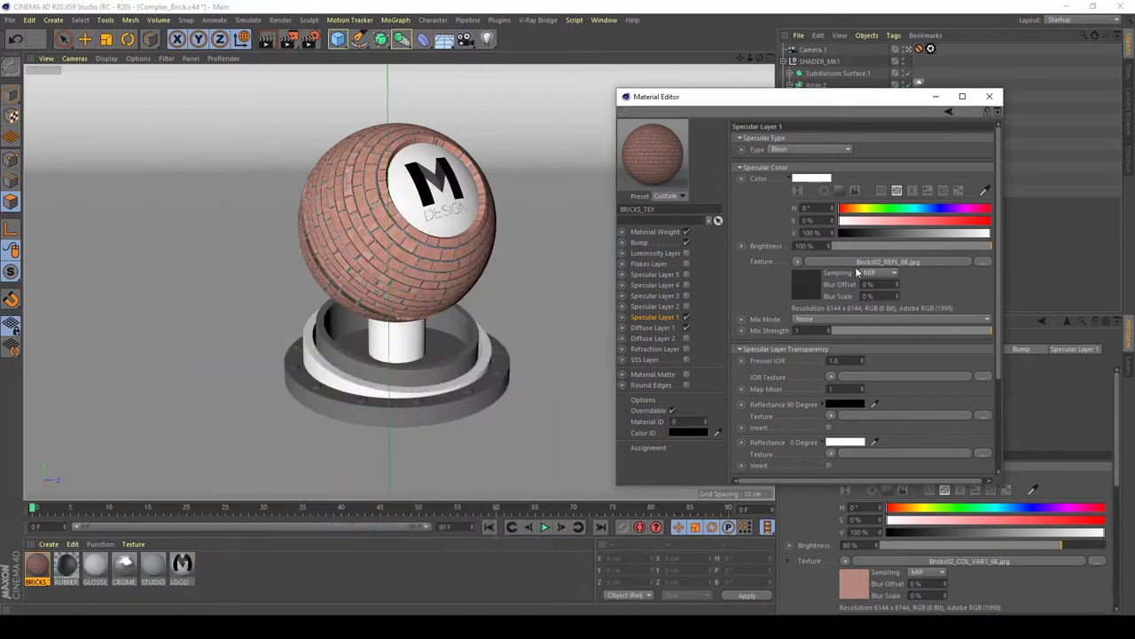
- Re-enable Diffuse Layer 1 and Material Weight, and set the specular texture Mix Strength to 0.75
left_click(686, 326)
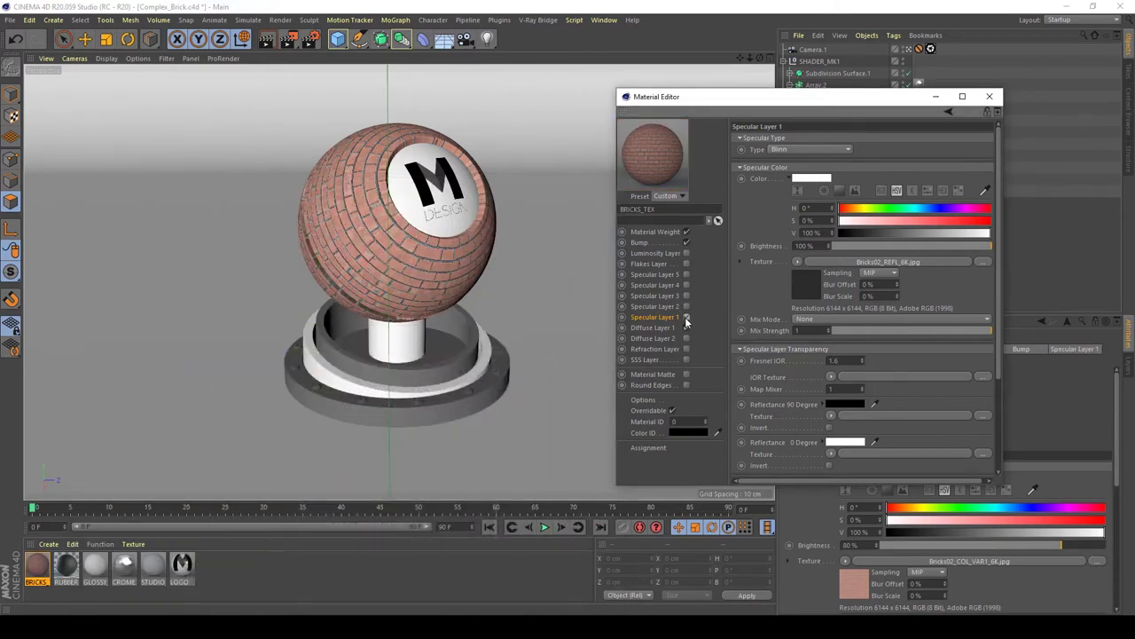
left_click(685, 231)
left_click_drag(941, 330, 912, 330)
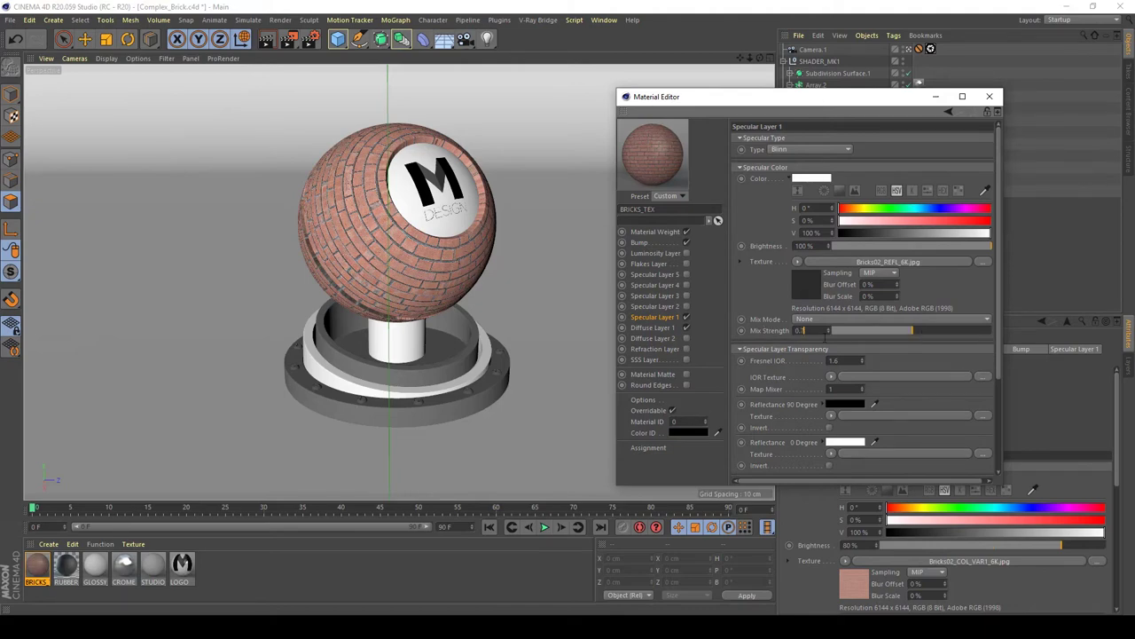
type("0.75")
key("Return")
left_click_drag(998, 307, 1006, 390)
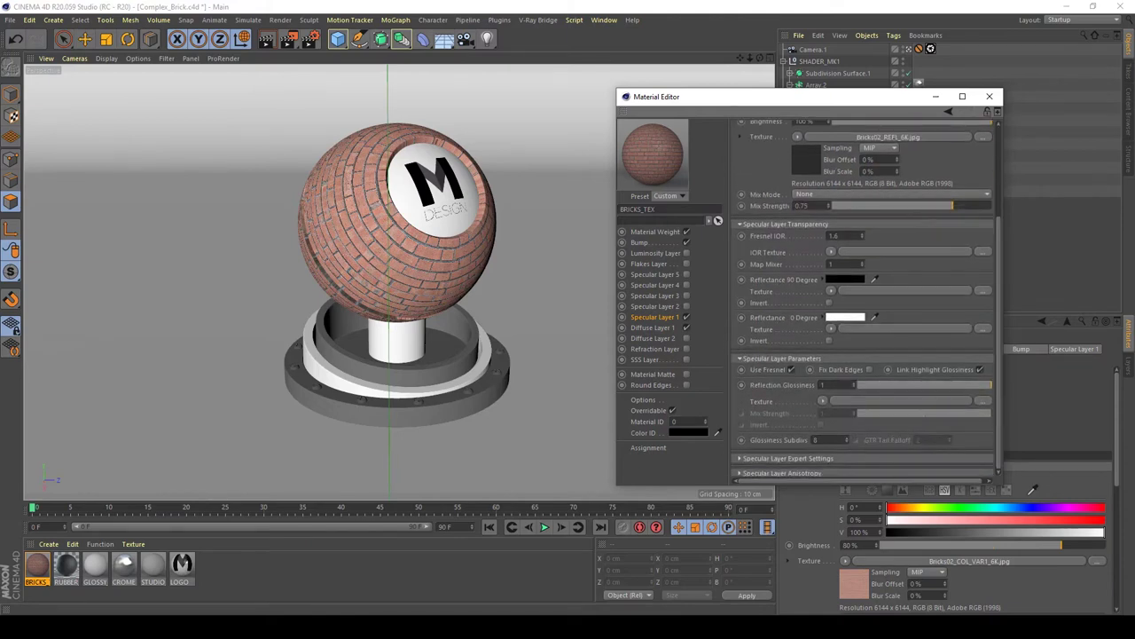
- Load Bricks02_GLOSS_6K as the reflection glossiness texture and lower its Mix Strength to 0.3
mouse_move(364, 614)
left_click(363, 568)
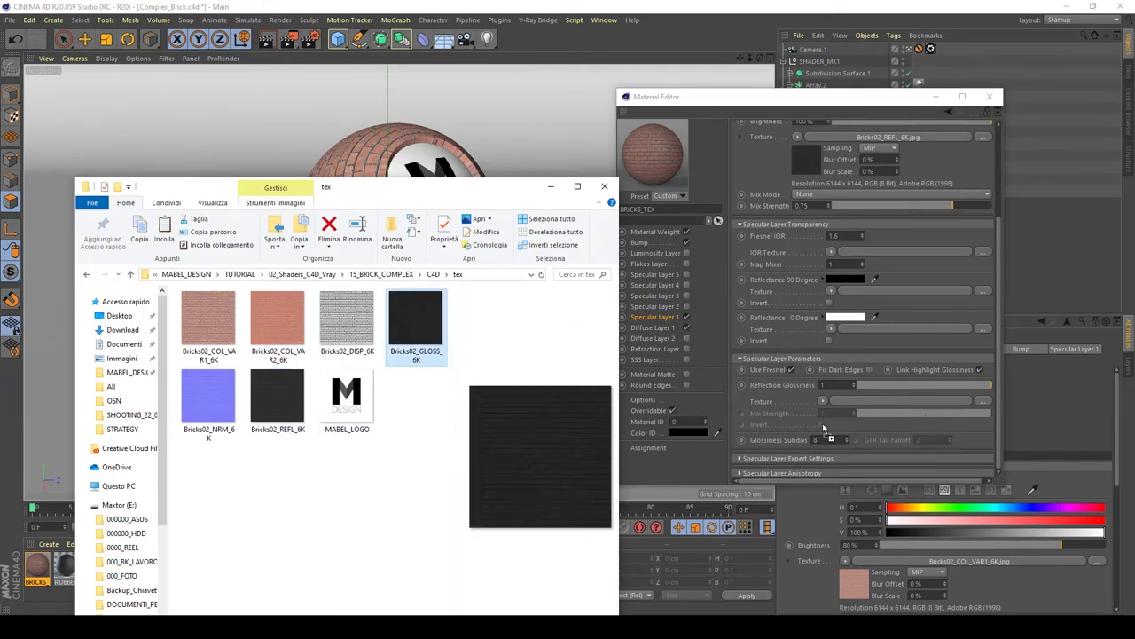
left_click_drag(850, 413, 849, 400)
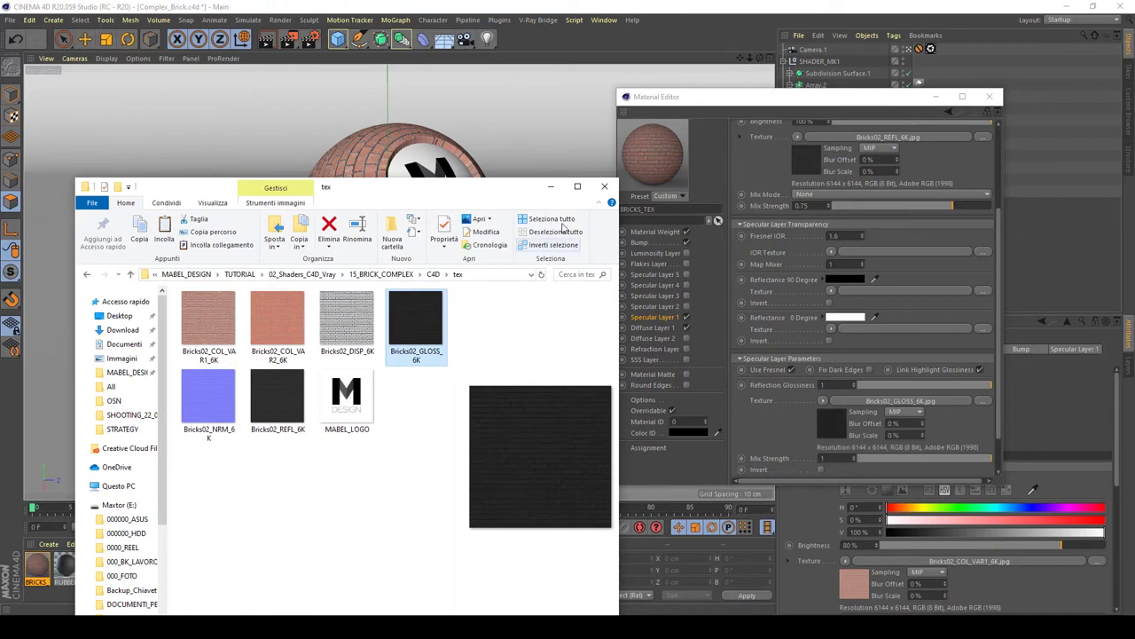
left_click(551, 188)
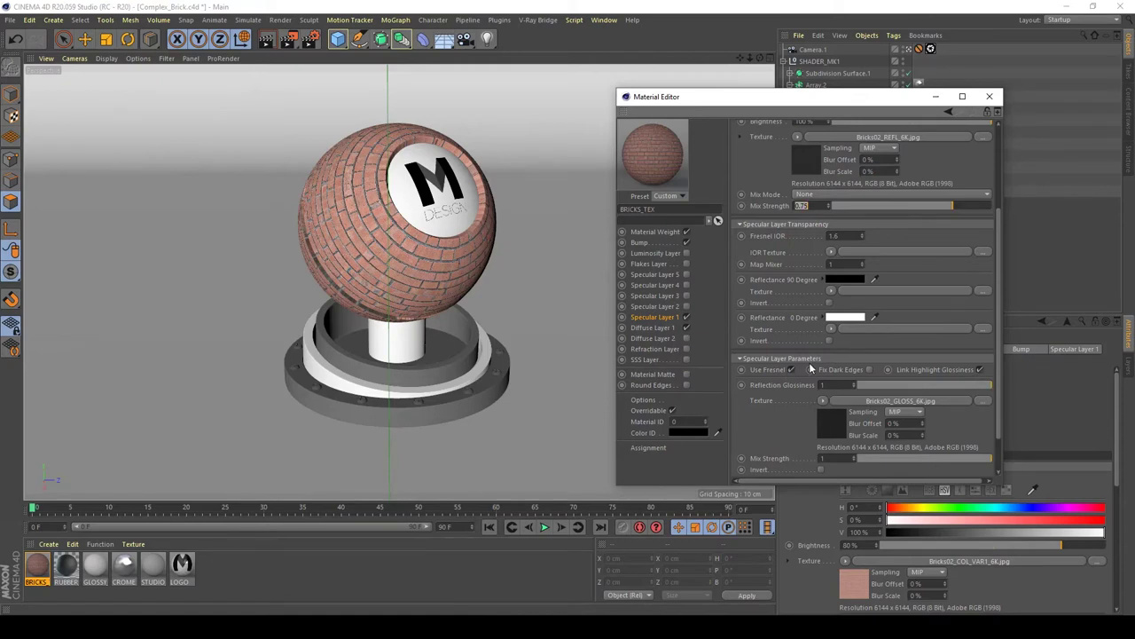
left_click_drag(958, 459, 922, 460)
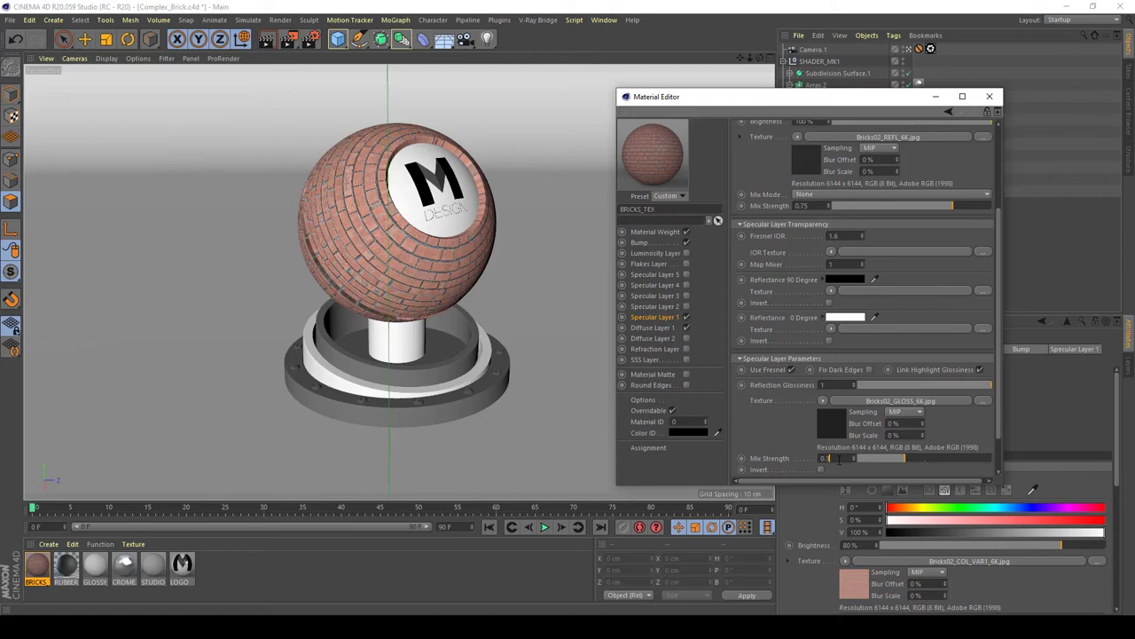
scroll(838, 459, "down", 1)
- Close the Material Editor, save the scene, and render the brick shader ball at 1280x720 into the Picture Viewer
left_click(990, 98)
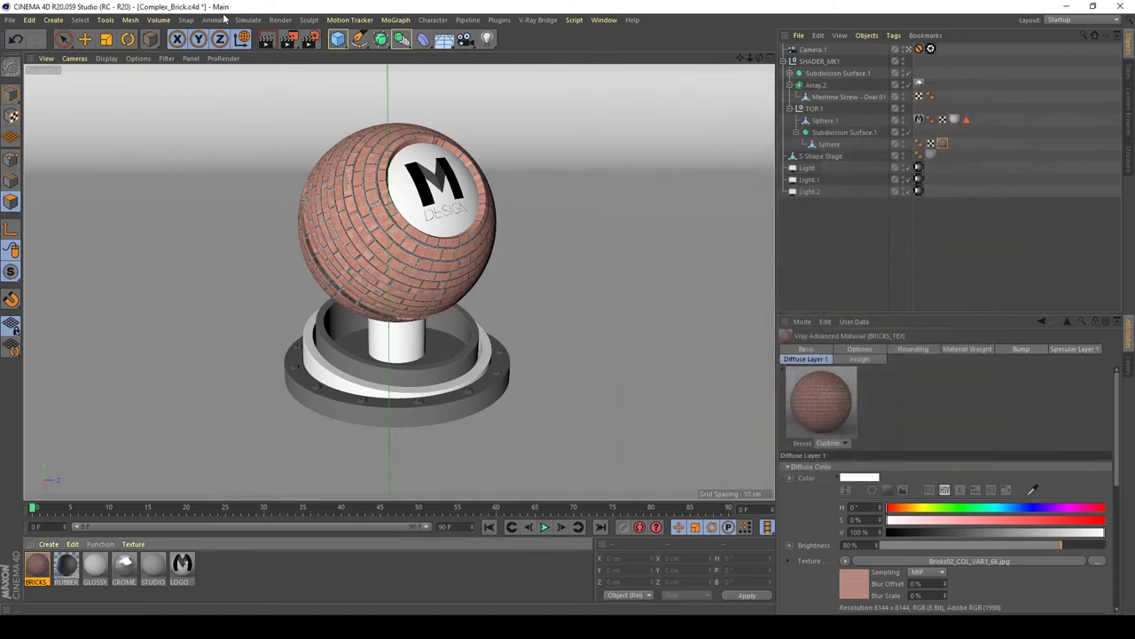
key("ctrl+s")
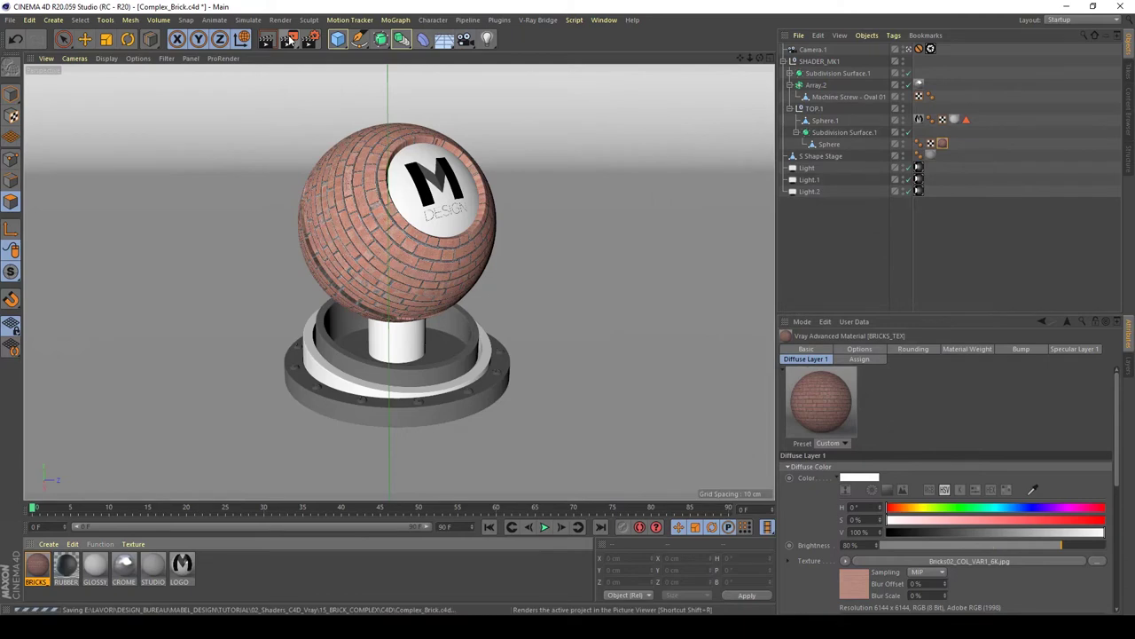
left_click(310, 39)
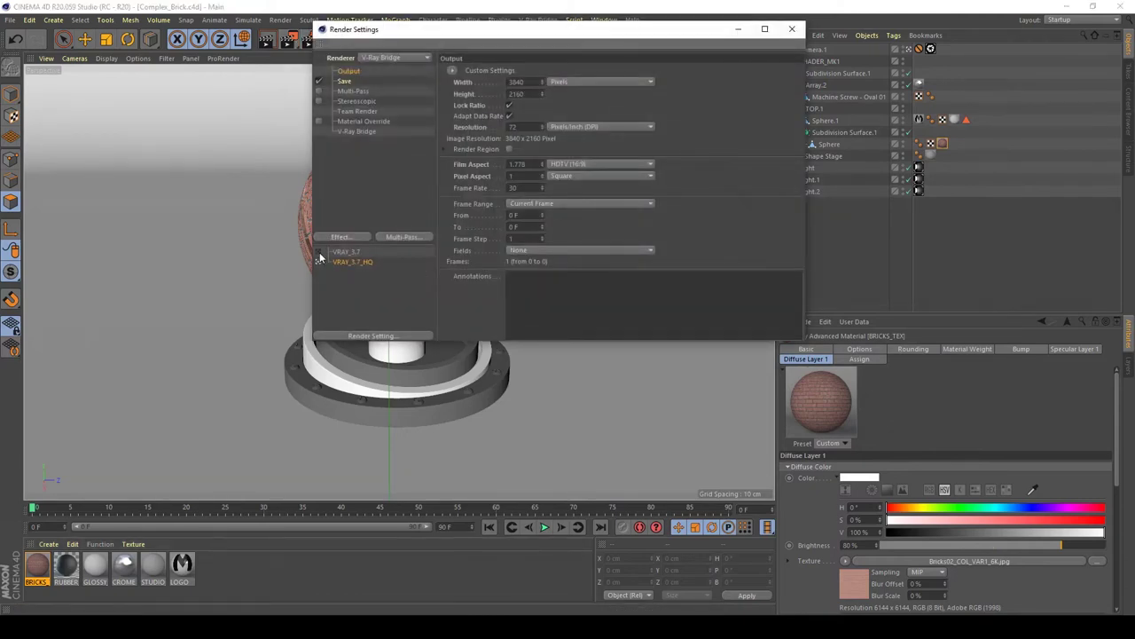
left_click(792, 29)
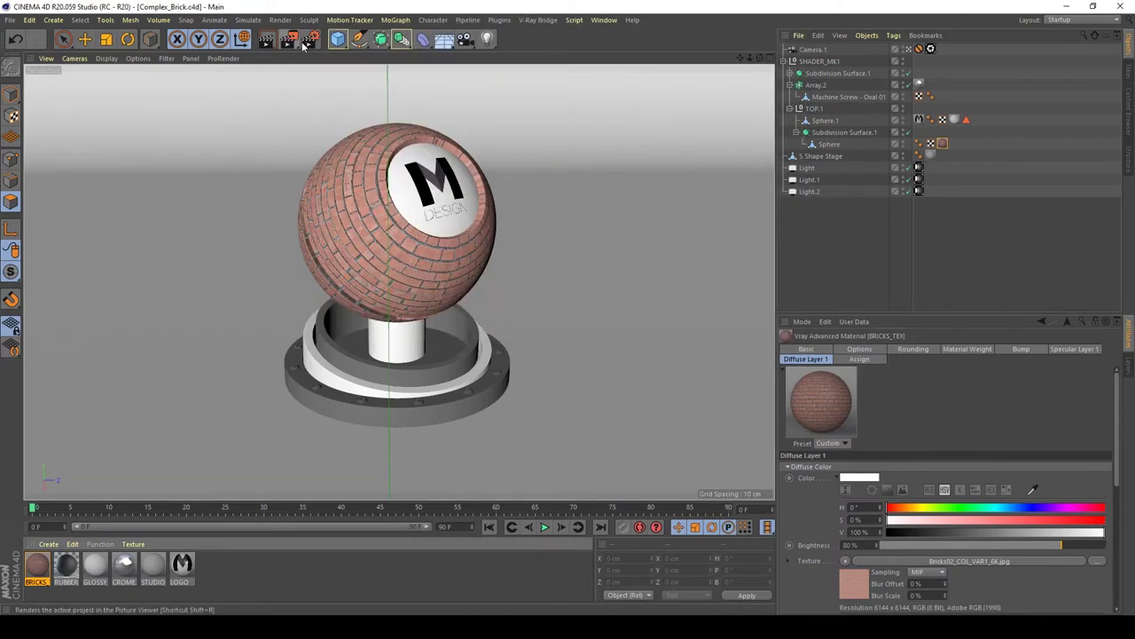
left_click(302, 43)
left_click(873, 209)
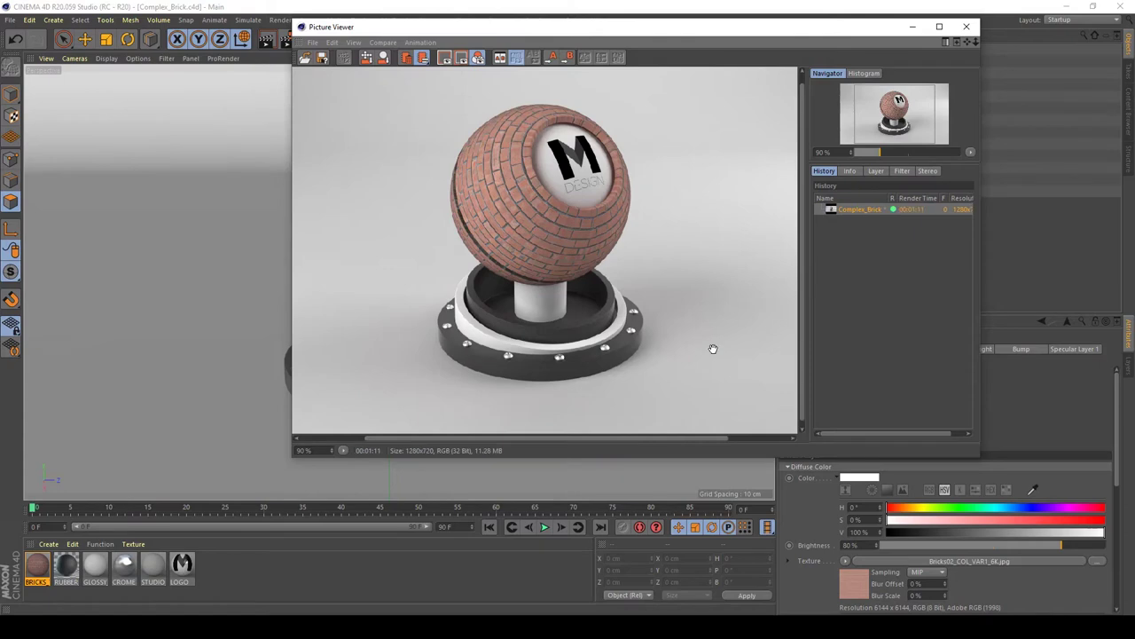
scroll(480, 163, "up", 4)
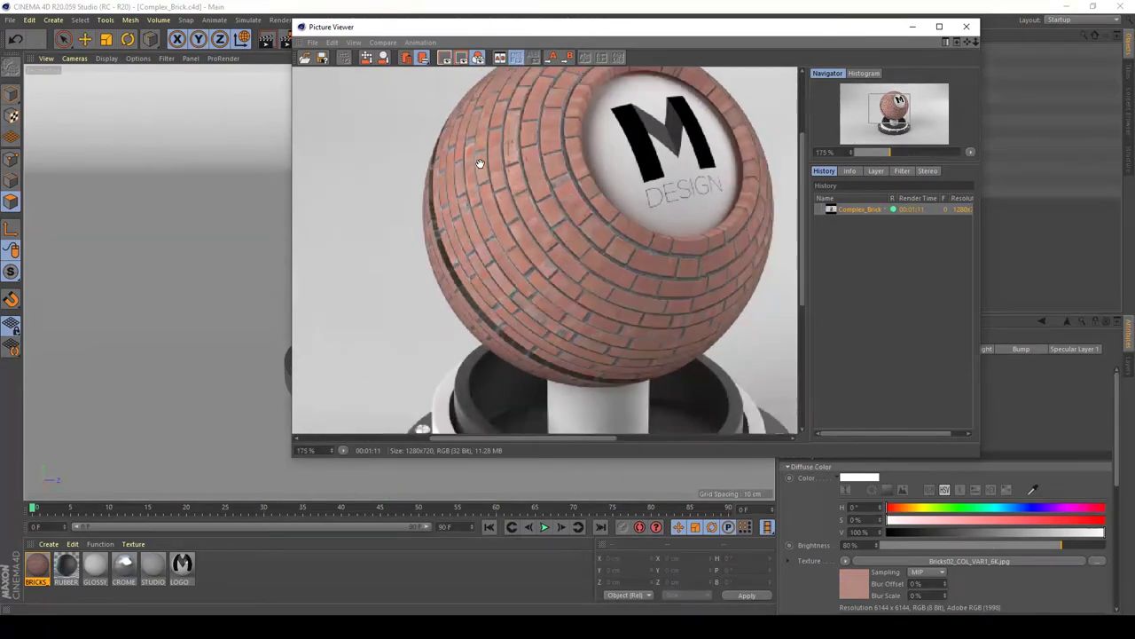
scroll(480, 163, "down", 3)
scroll(577, 277, "down", 2)
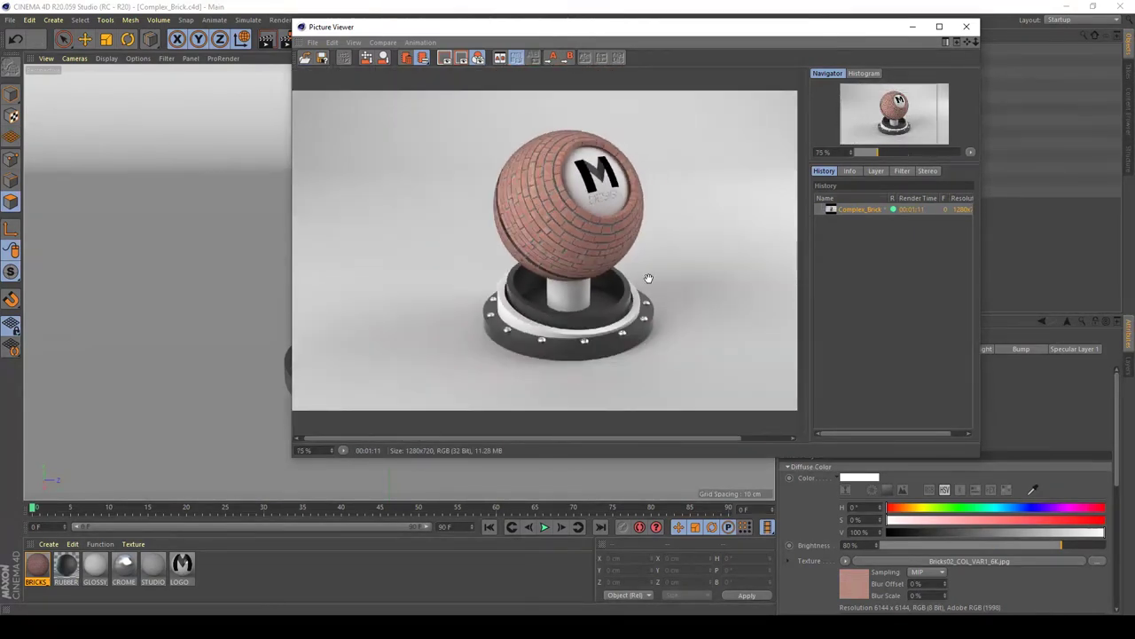
left_click_drag(619, 271, 524, 294)
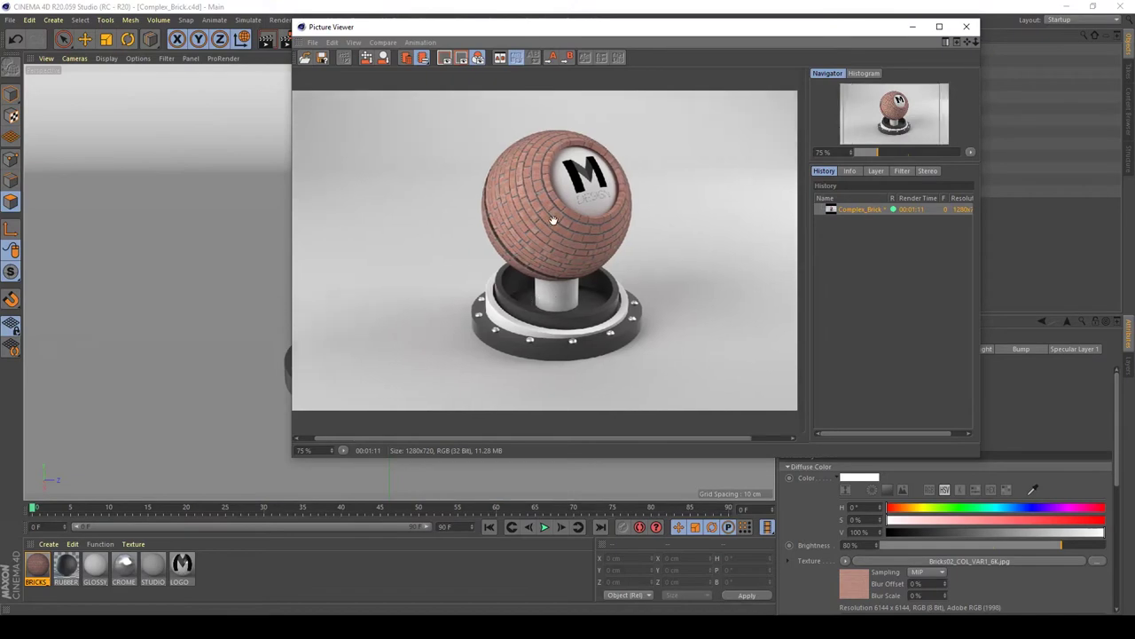
scroll(552, 219, "up", 1)
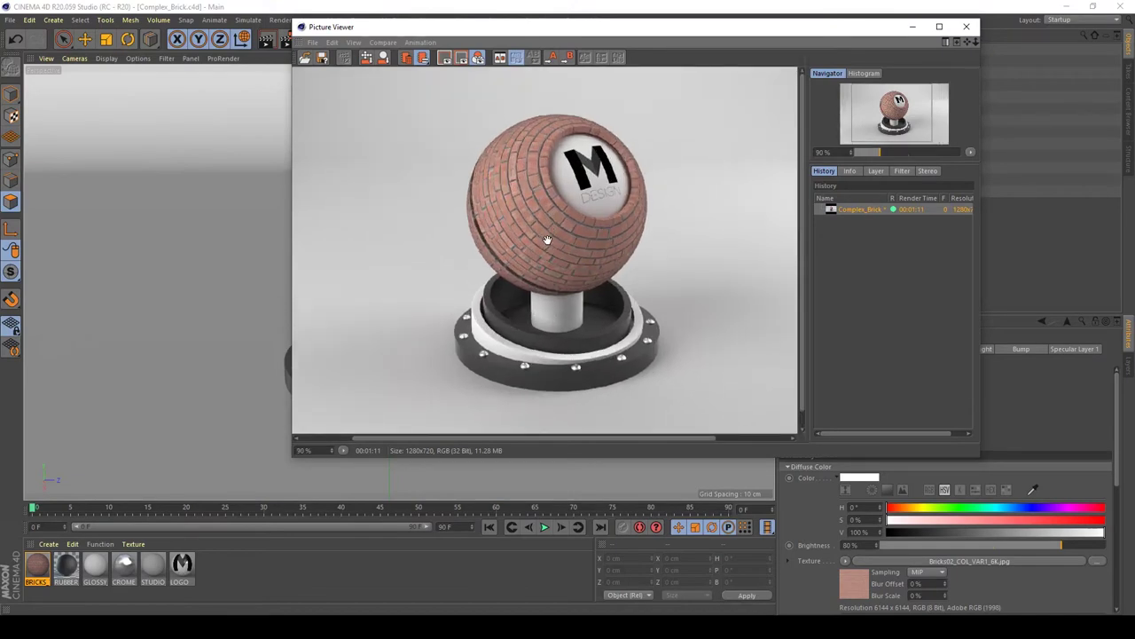
scroll(547, 239, "up", 4)
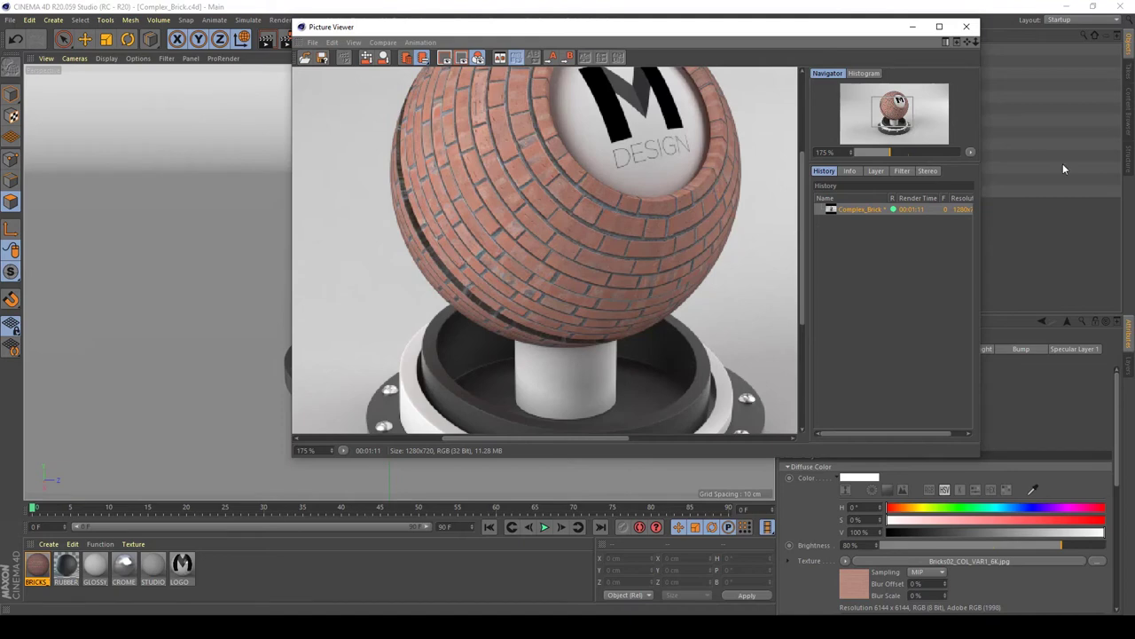
- Set the sphere texture tag's Tiles U to 1 and Tiles V to 0.75, then nudge Offset V
left_click(966, 26)
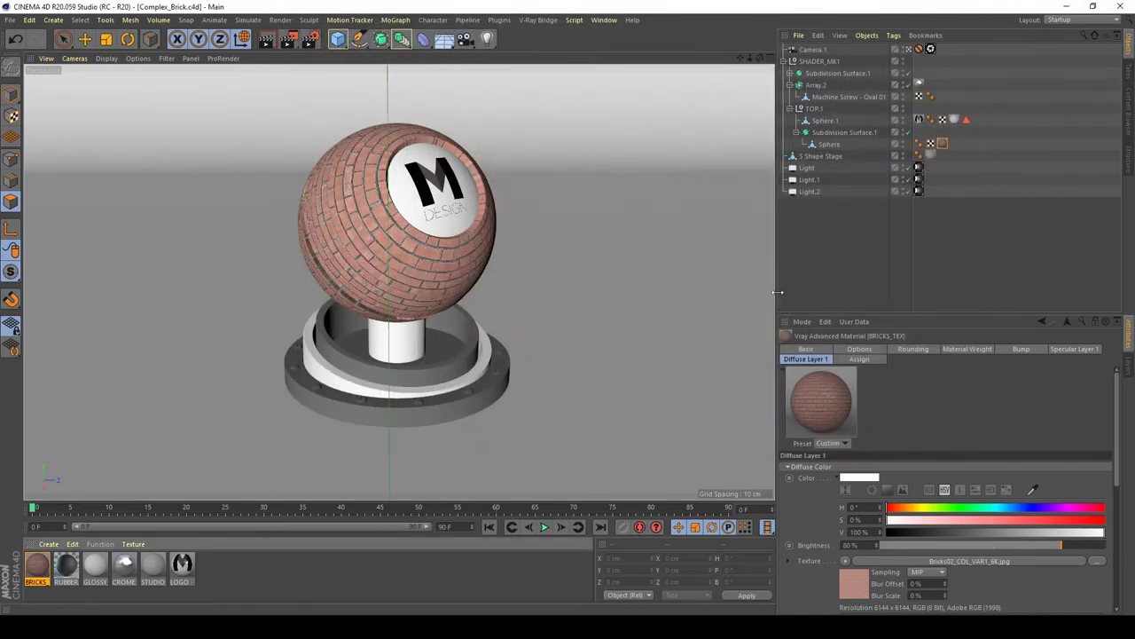
left_click(942, 143)
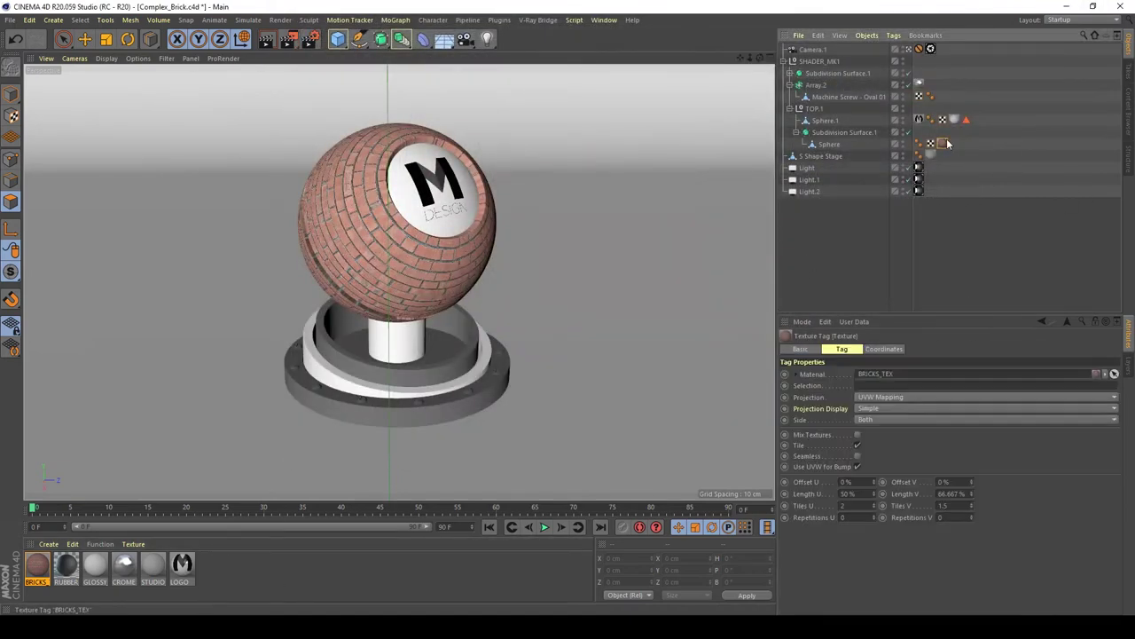
left_click(855, 504)
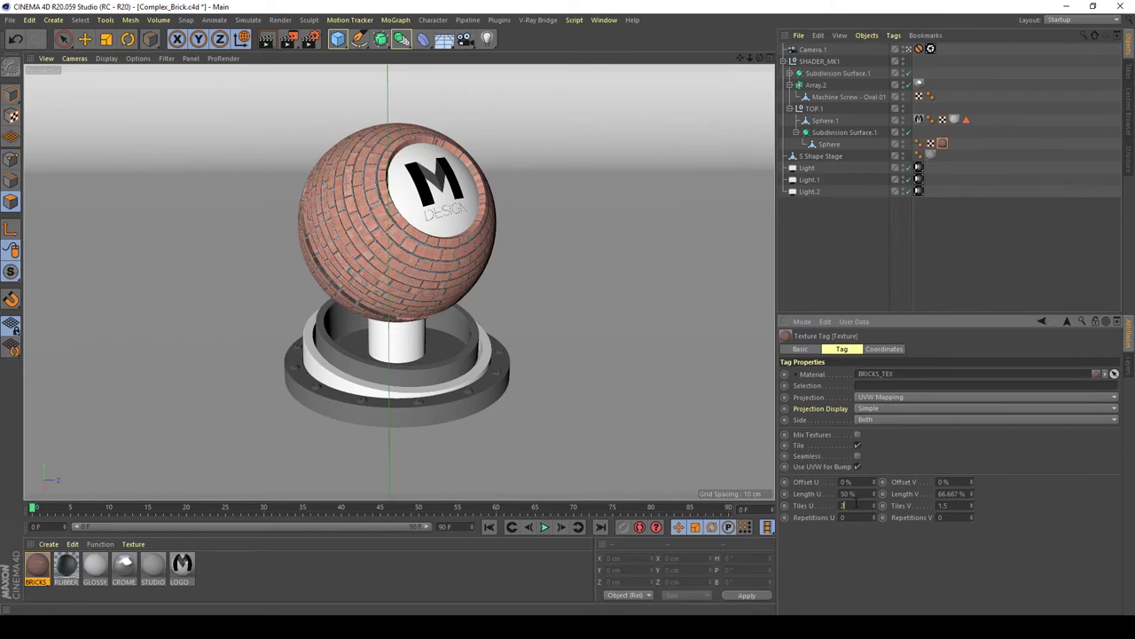
type("1")
key("Return")
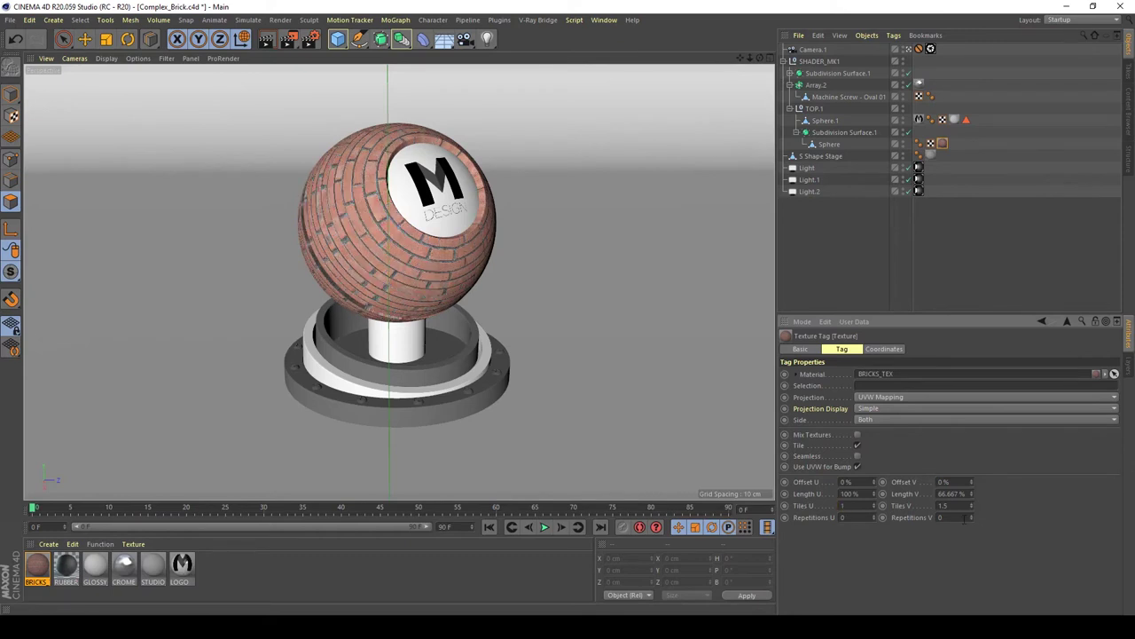
type("0.75")
key("Return")
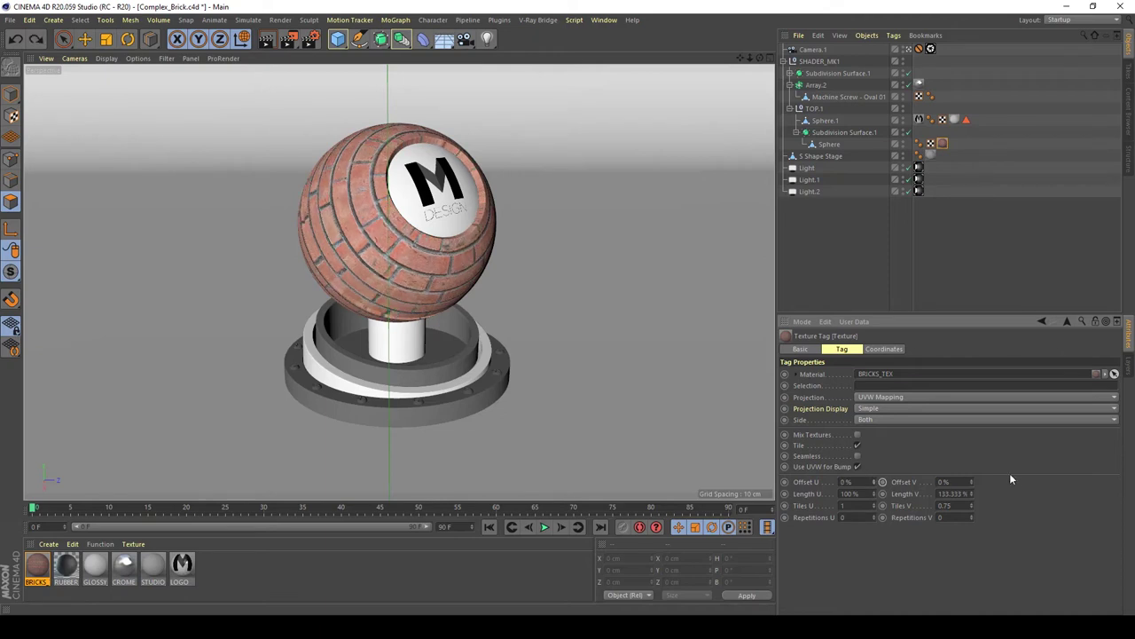
left_click_drag(972, 480, 971, 476)
- Reset the texture tag's Offset V to 0% and open BRICKS_TEX in the Material Editor beside the sphere
type("0")
key("Return")
double_click(37, 567)
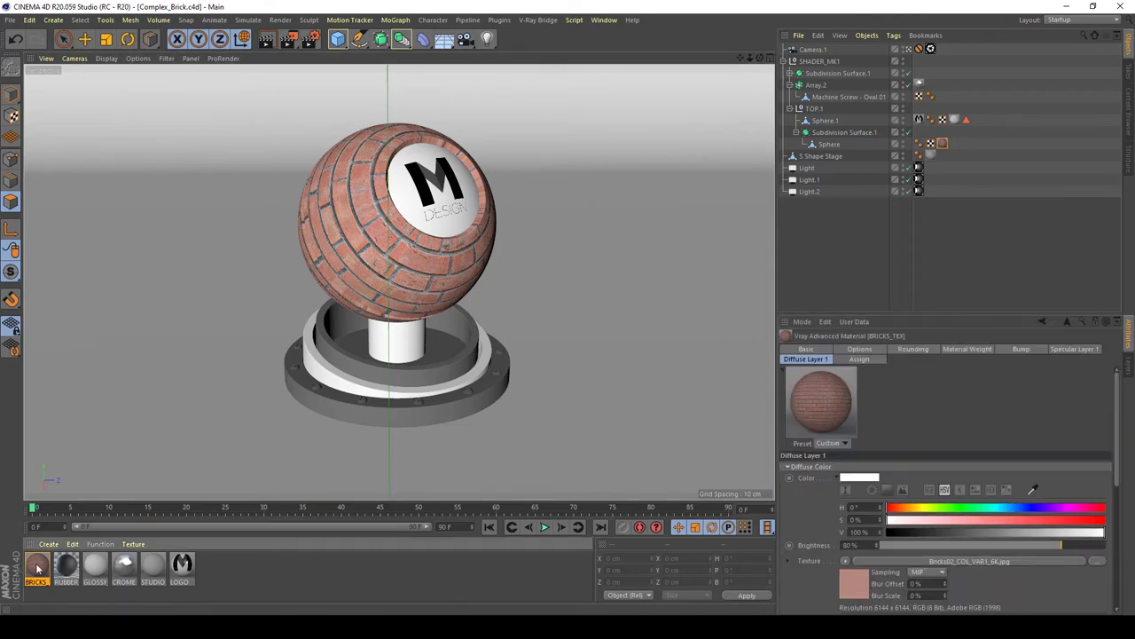
left_click_drag(328, 90, 697, 71)
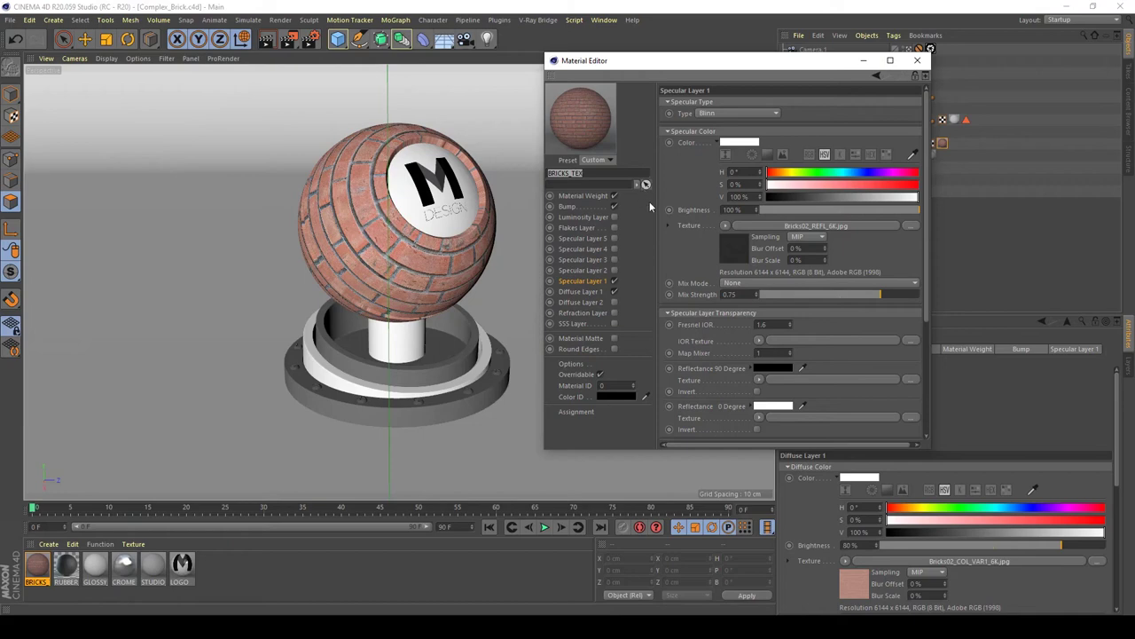
- Set BRICKS_TEX's Bump Amount to 2 cm, ending back on Diffuse Layer 1
left_click(573, 206)
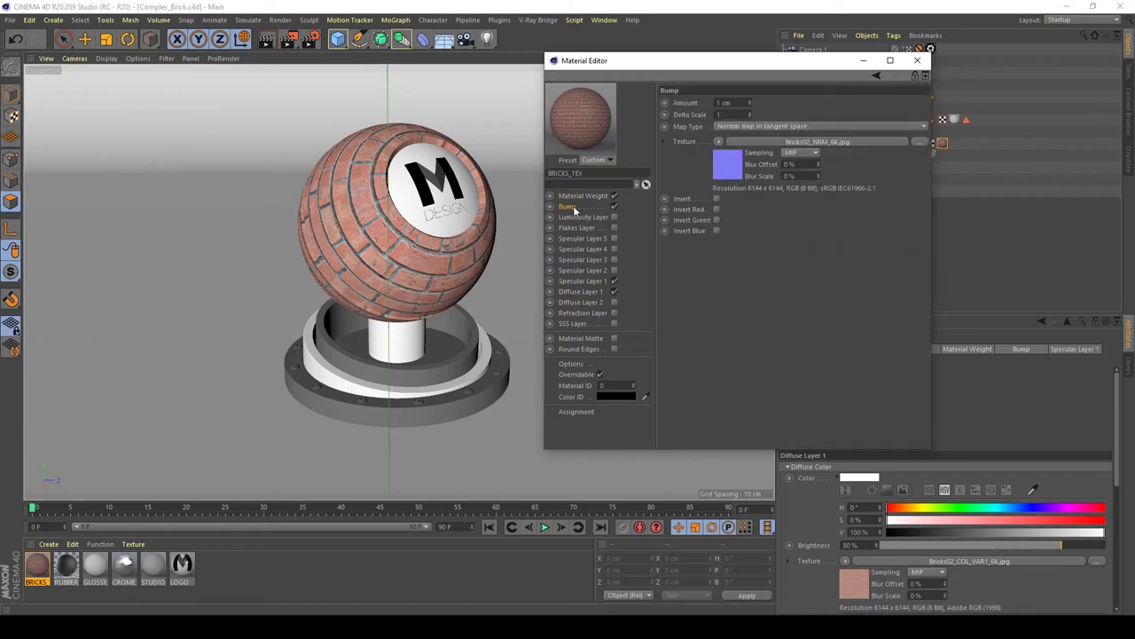
key("ctrl+a")
type("2")
key("Return")
left_click(592, 291)
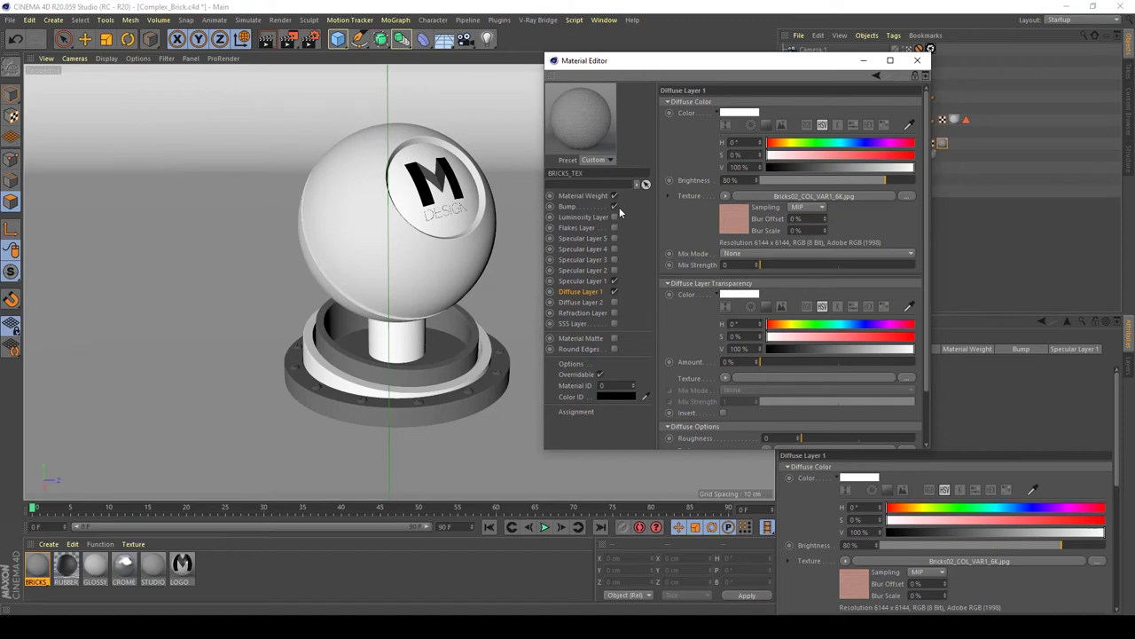
left_click(572, 206)
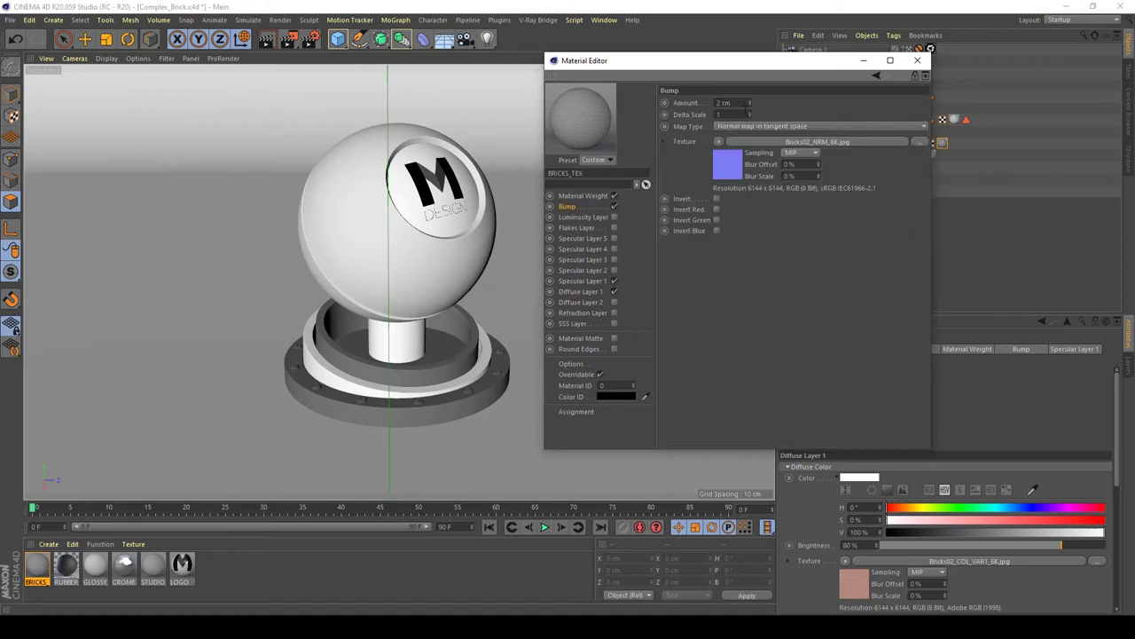
key("Return")
double_click(724, 102)
type("2")
key("Return")
left_click(598, 286)
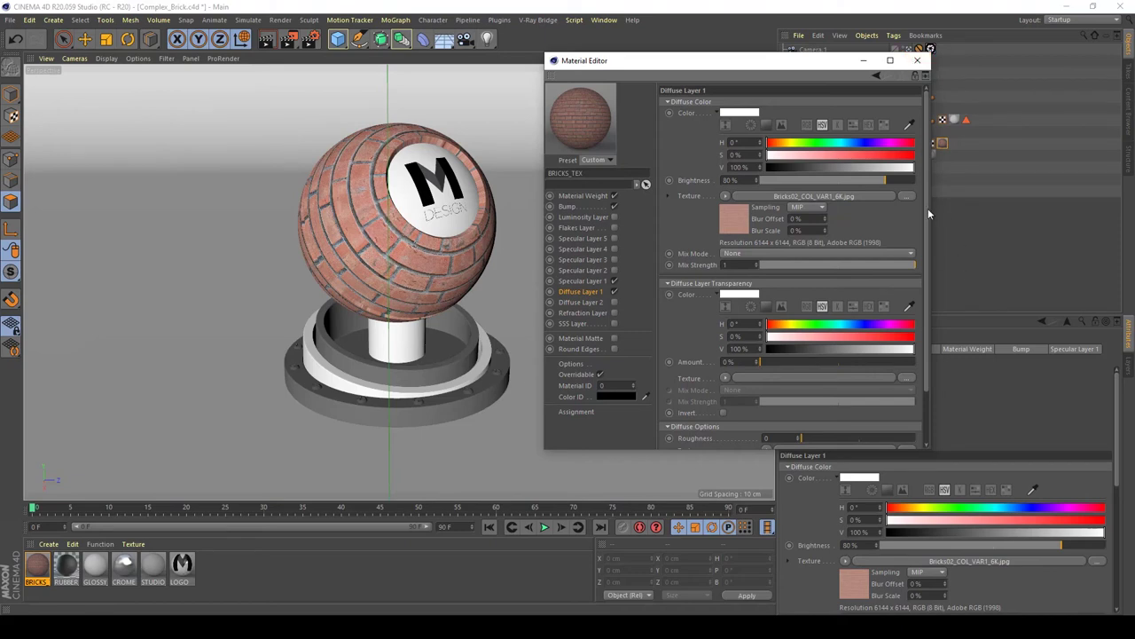
- Wrap Diffuse Layer 1's brick bitmap in a Layer shader and show its layer list
scroll(928, 212, "down", 2)
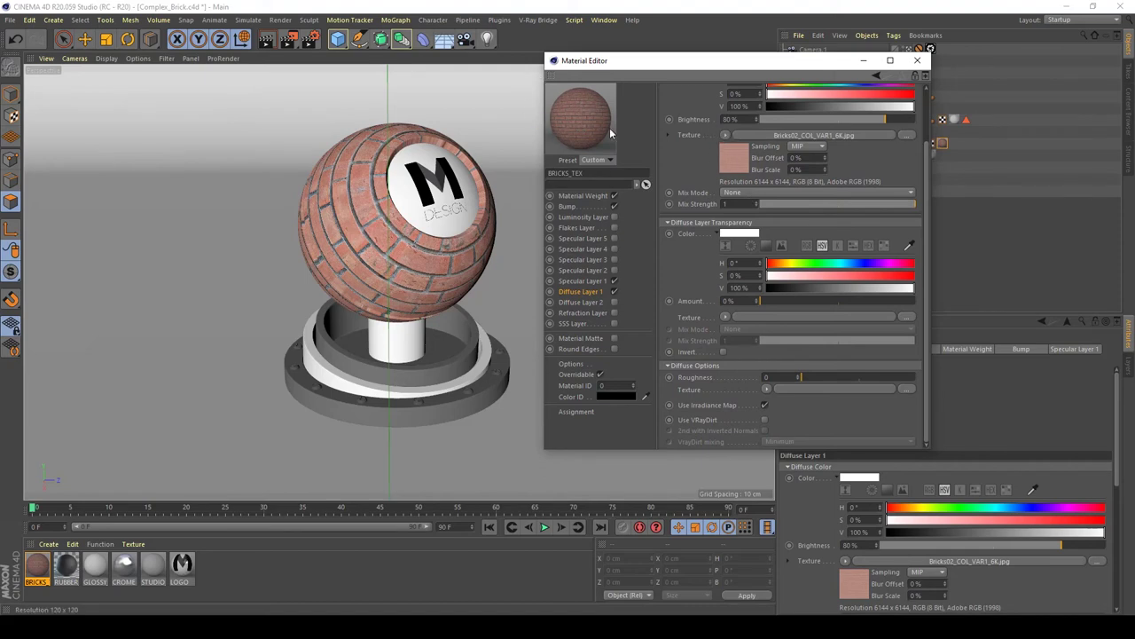
left_click(726, 134)
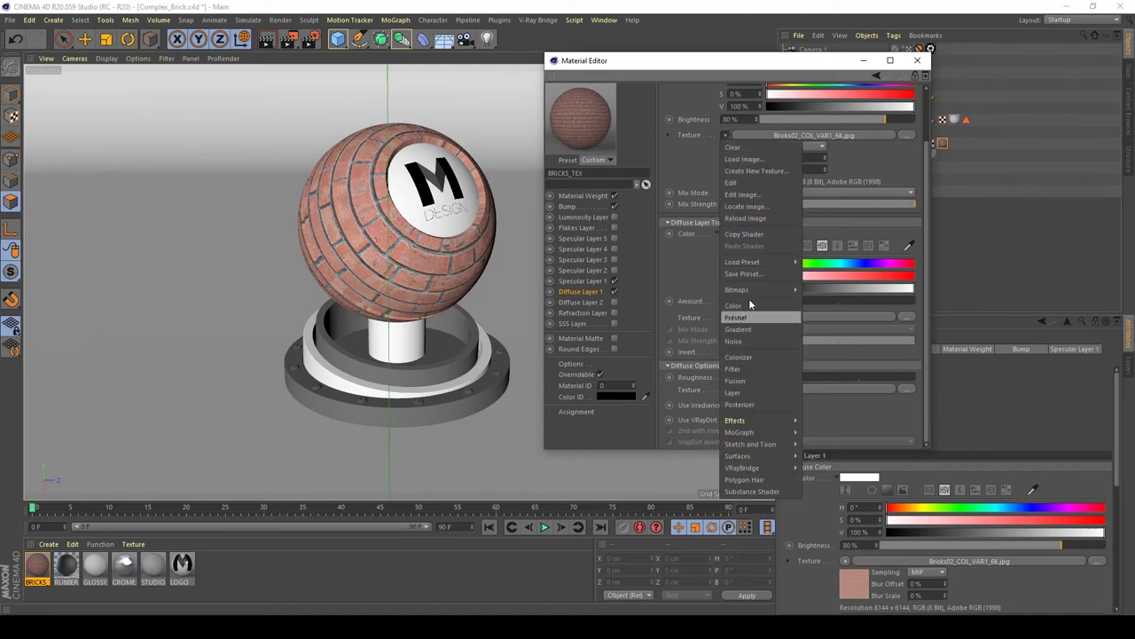
left_click(735, 394)
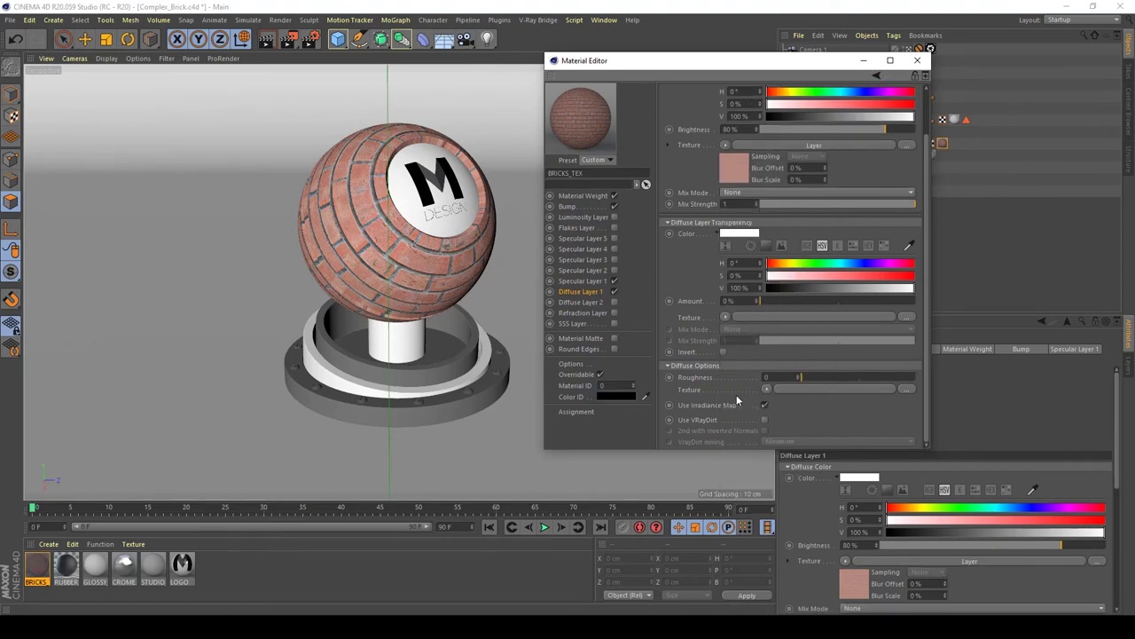
left_click(735, 170)
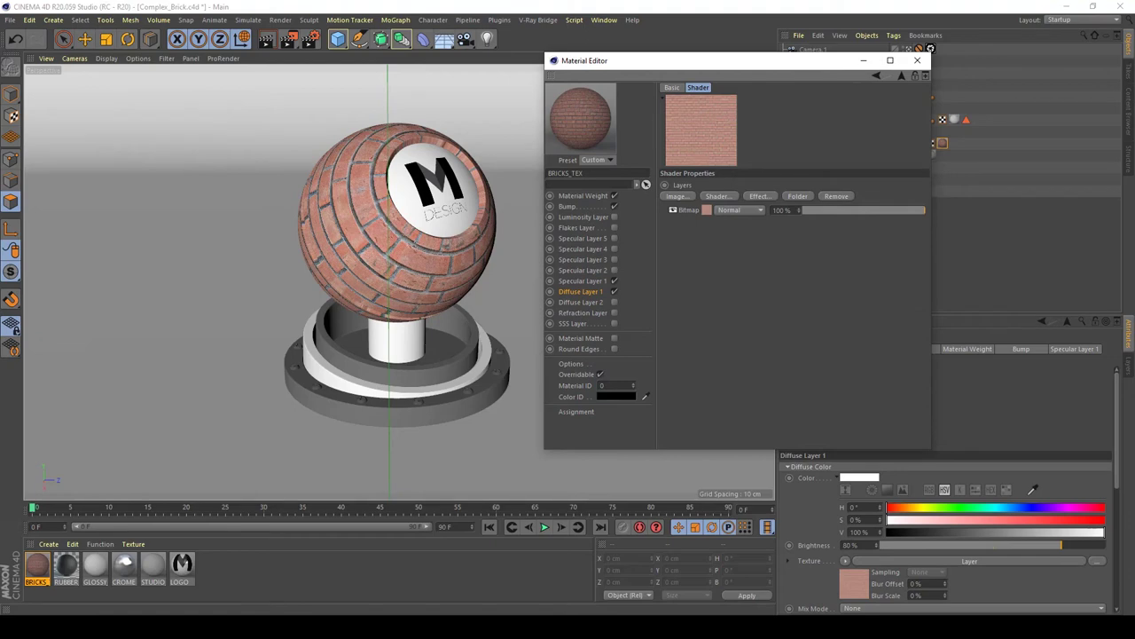
- Preview Bricks02_DISP_6K in Explorer's tex folder, then reposition Cinema 4D's Material Editor
left_click(317, 630)
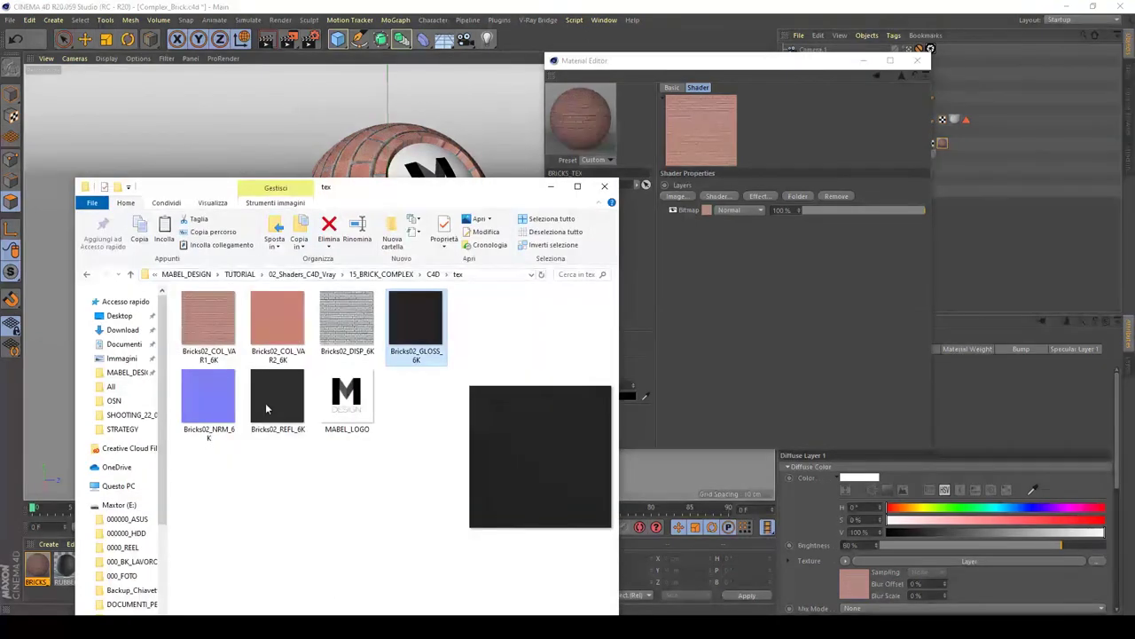
left_click(327, 340)
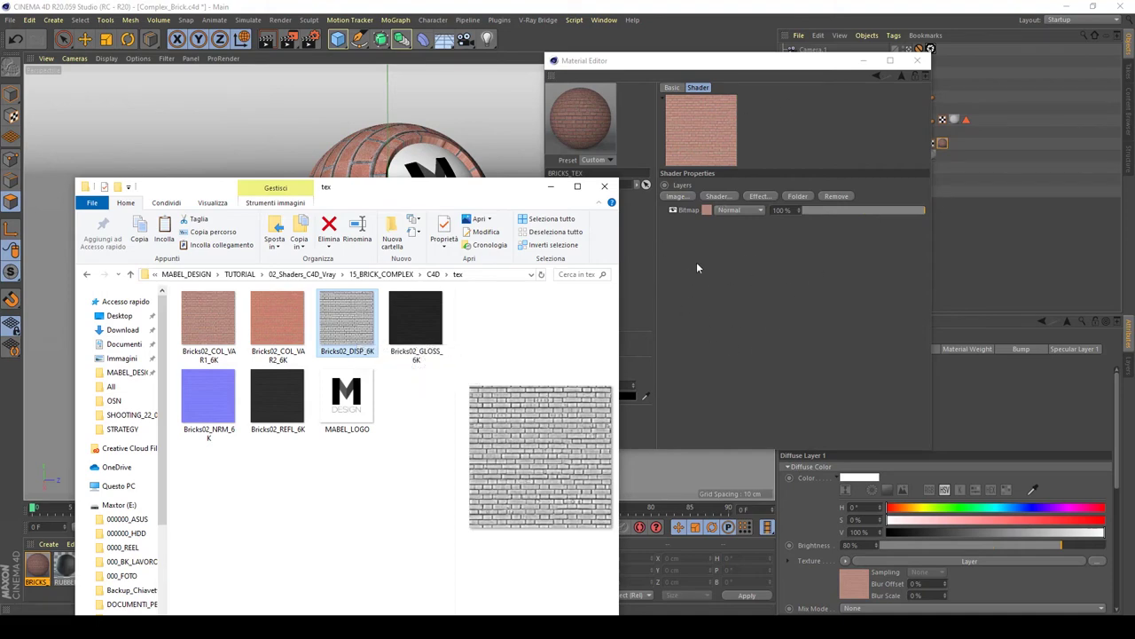
left_click_drag(476, 192, 453, 149)
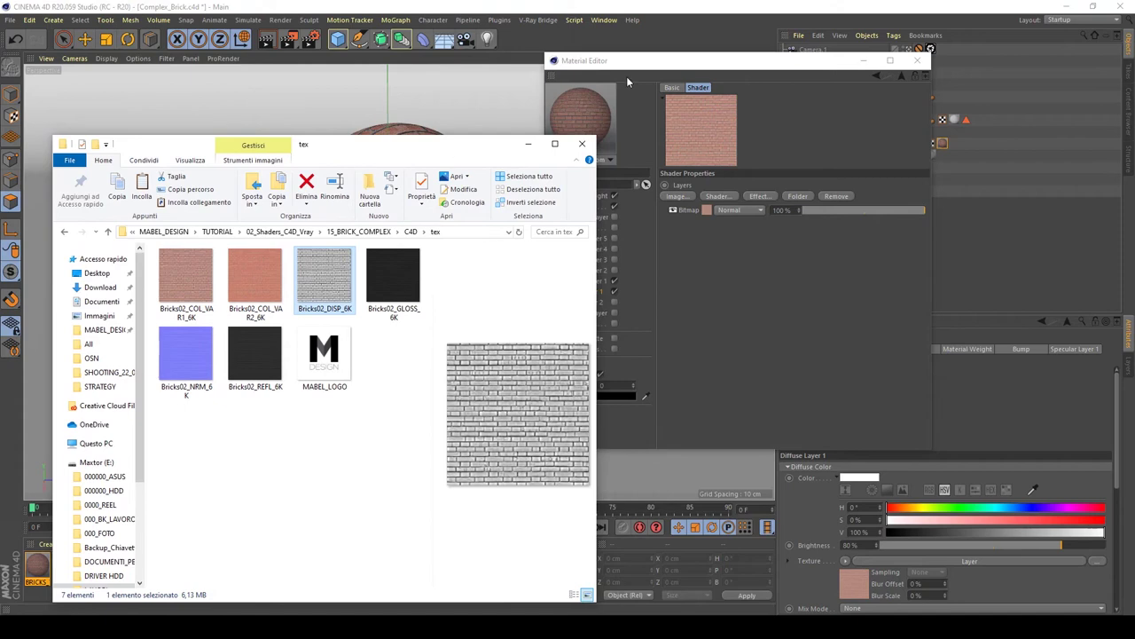
left_click_drag(618, 68, 684, 93)
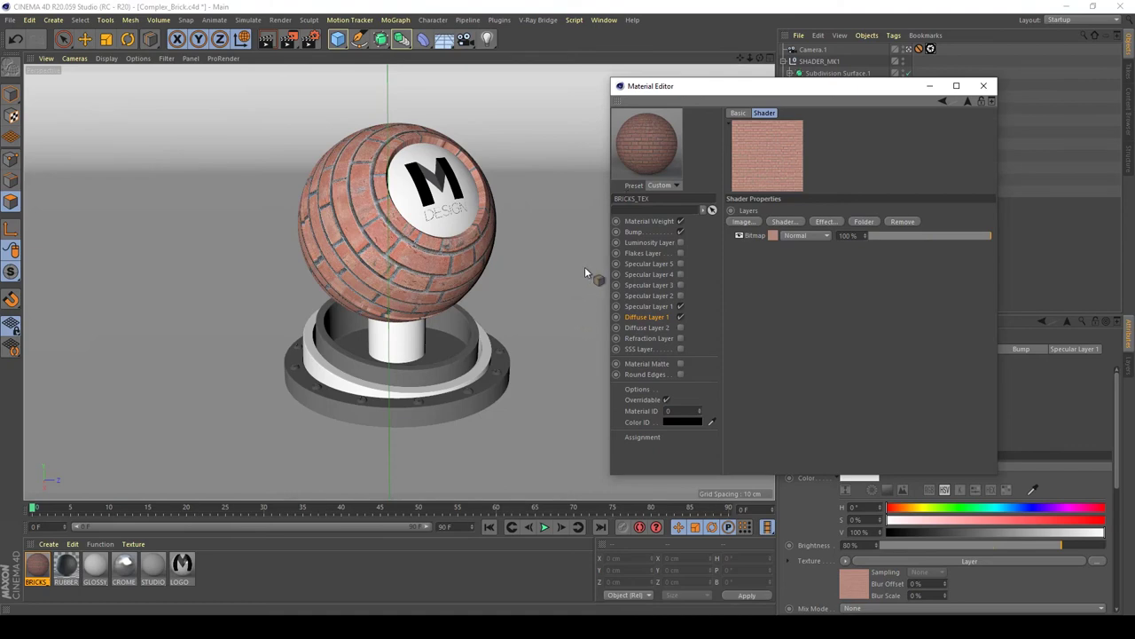
- Start adding a new image layer to the Diffuse Layer 1 Layer shader via Image...
left_click(681, 232)
left_click(785, 221)
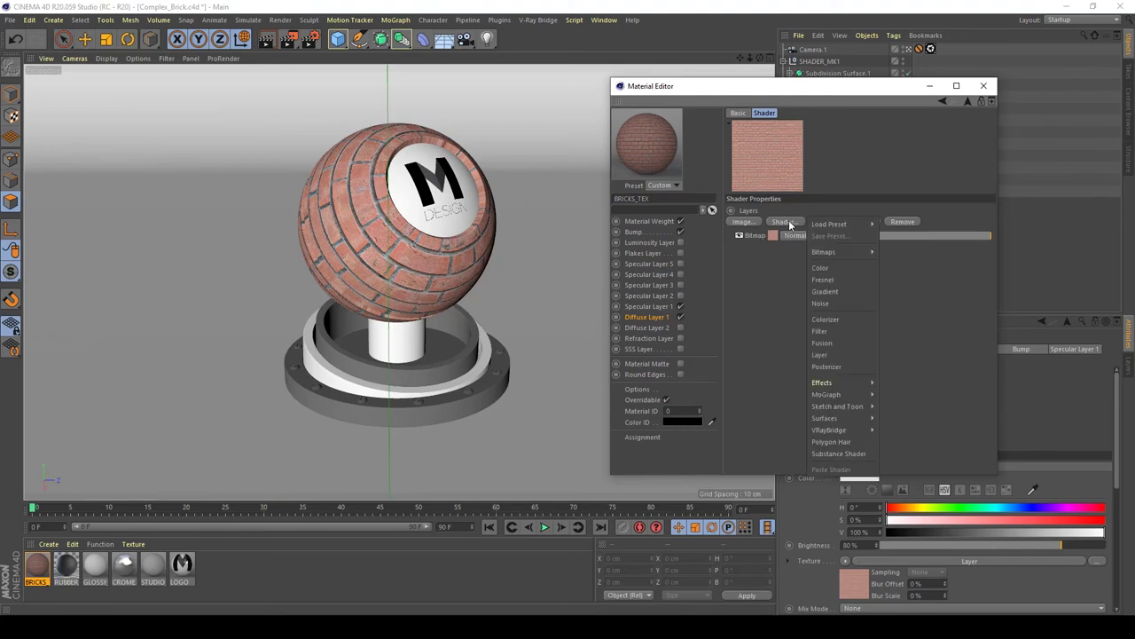
mouse_move(828, 254)
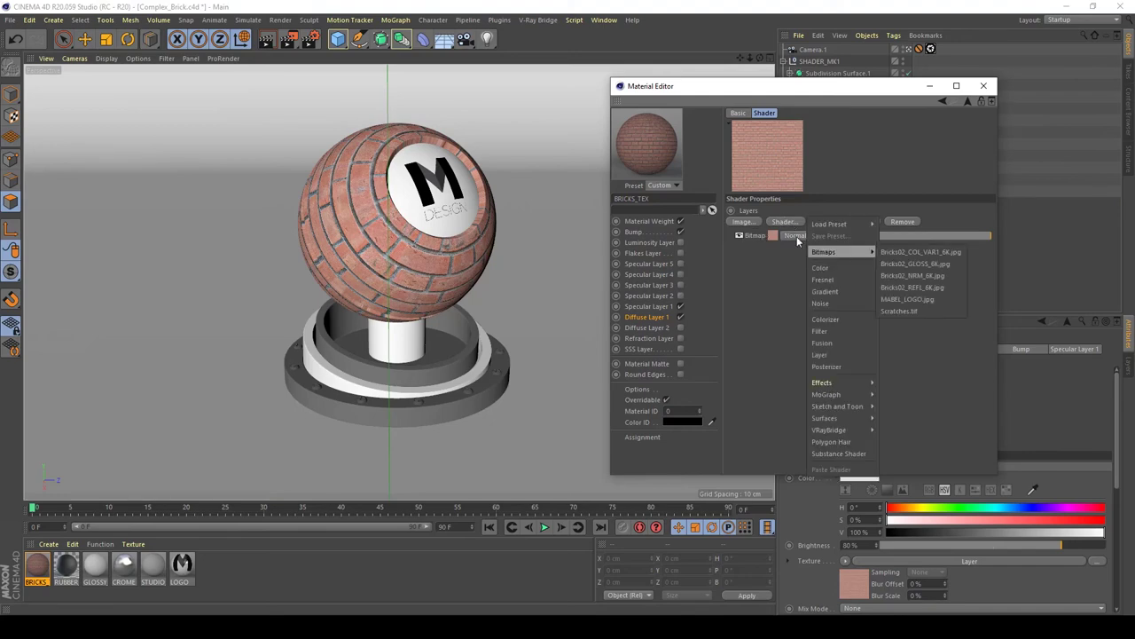
left_click(775, 227)
left_click(750, 222)
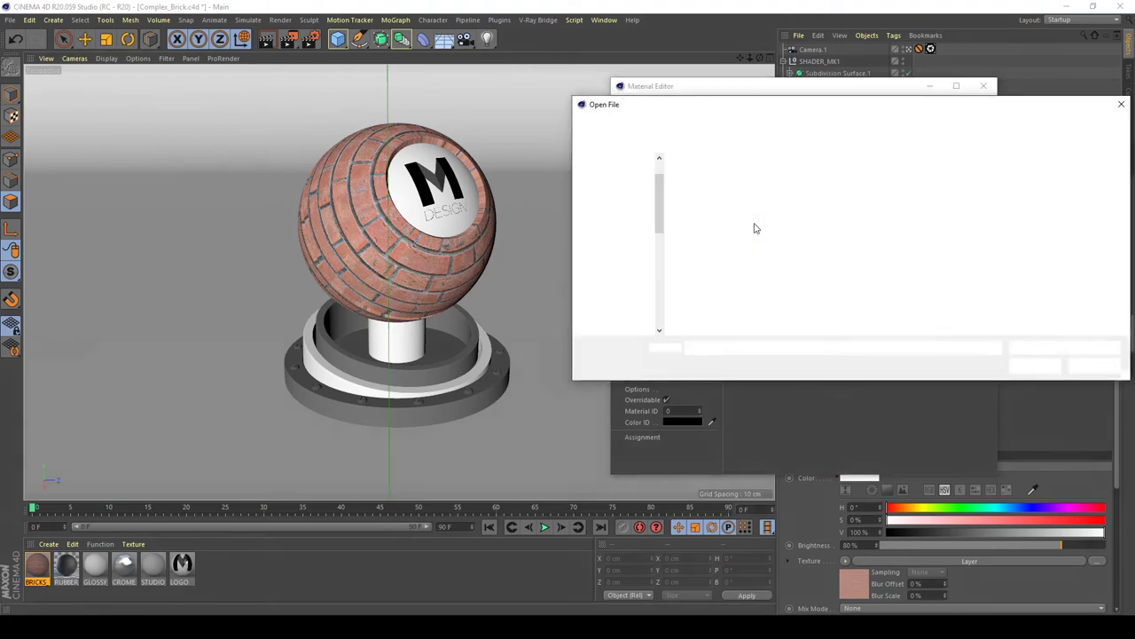
- Browse to 15_BRICK_COMPLEX/C4D/tex and load Bricks02_DISP_6K as the new layer
left_click(858, 124)
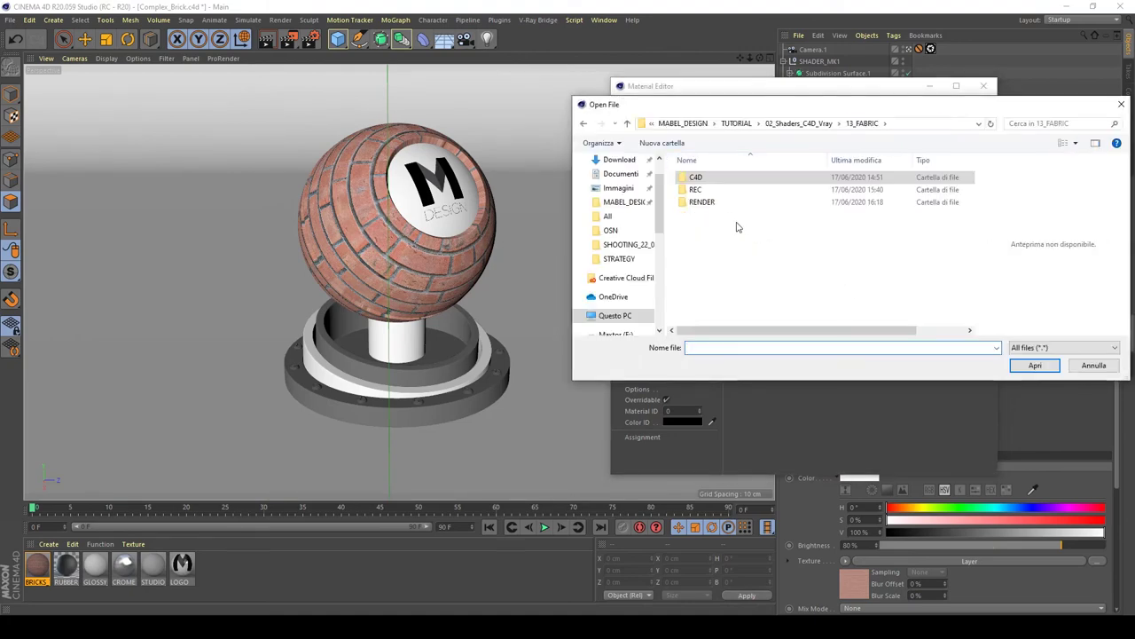
left_click(799, 123)
scroll(719, 302, "down", 2)
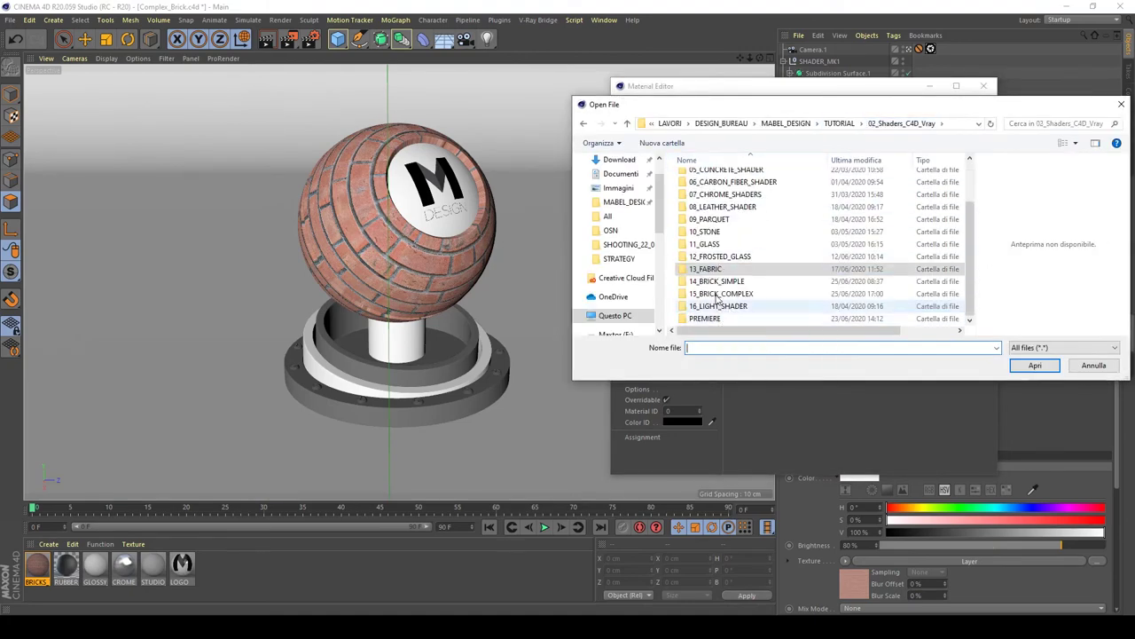
double_click(717, 281)
left_click(582, 124)
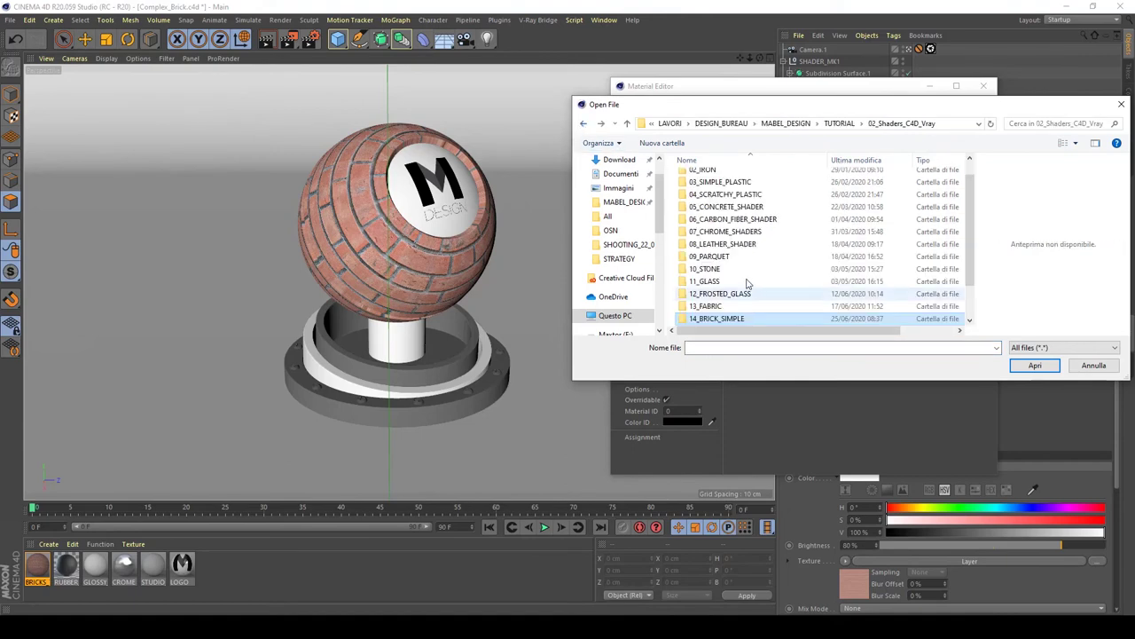
scroll(747, 283, "down", 1)
double_click(720, 296)
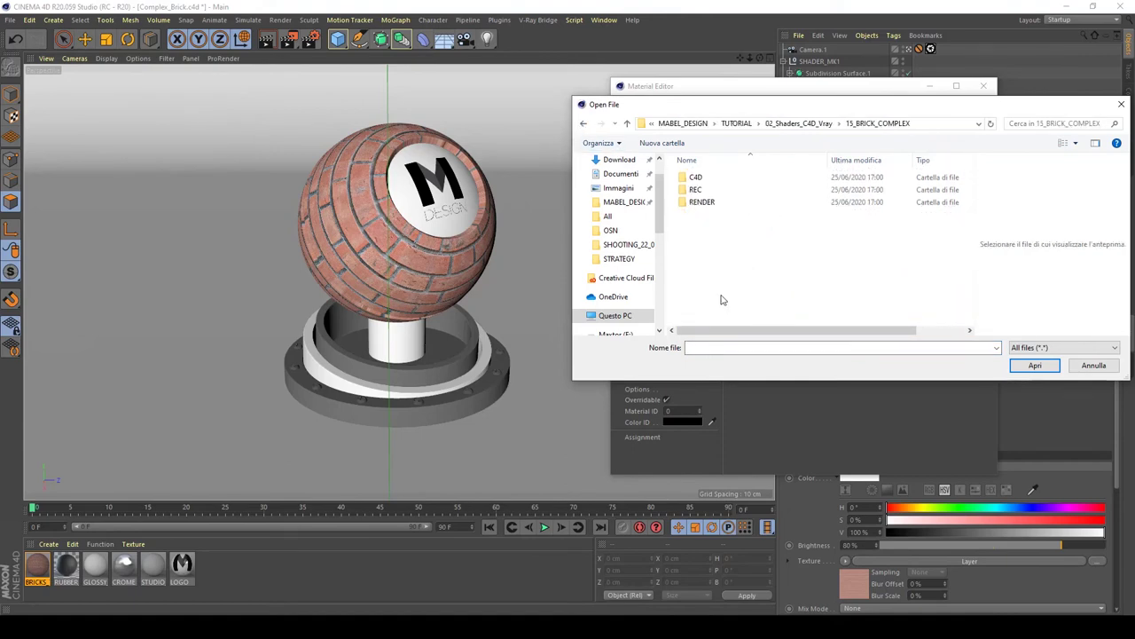
left_click(712, 203)
double_click(699, 177)
double_click(700, 178)
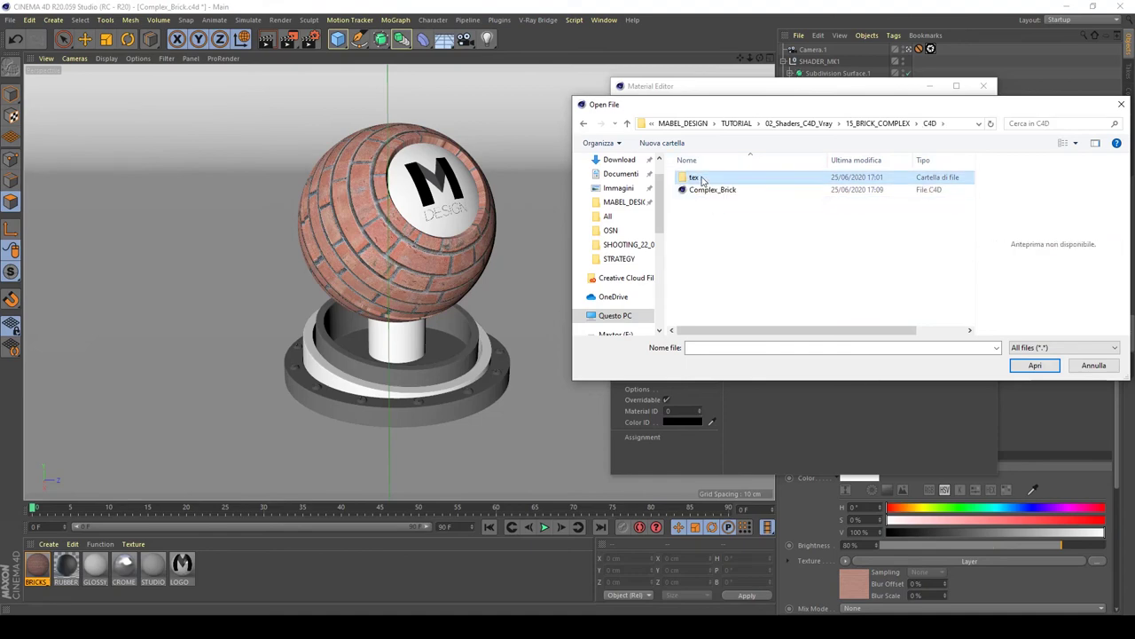
left_click(855, 190)
left_click(1042, 369)
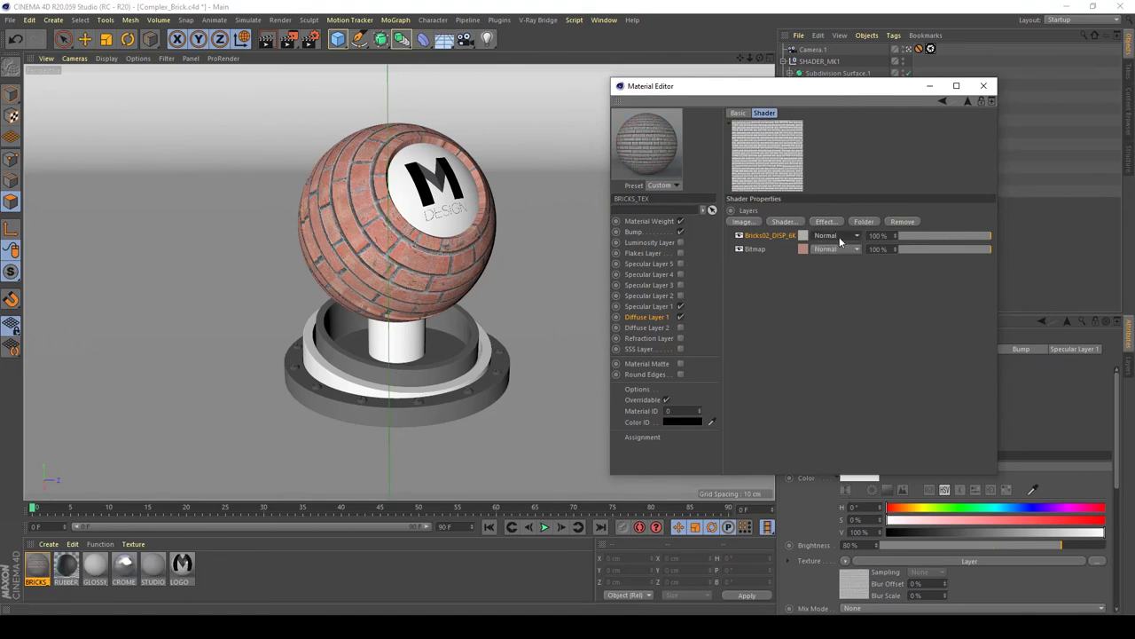
- Set the Bricks02_DISP_6K layer to Multiply at 75% opacity, toggling its visibility to compare
left_click(854, 236)
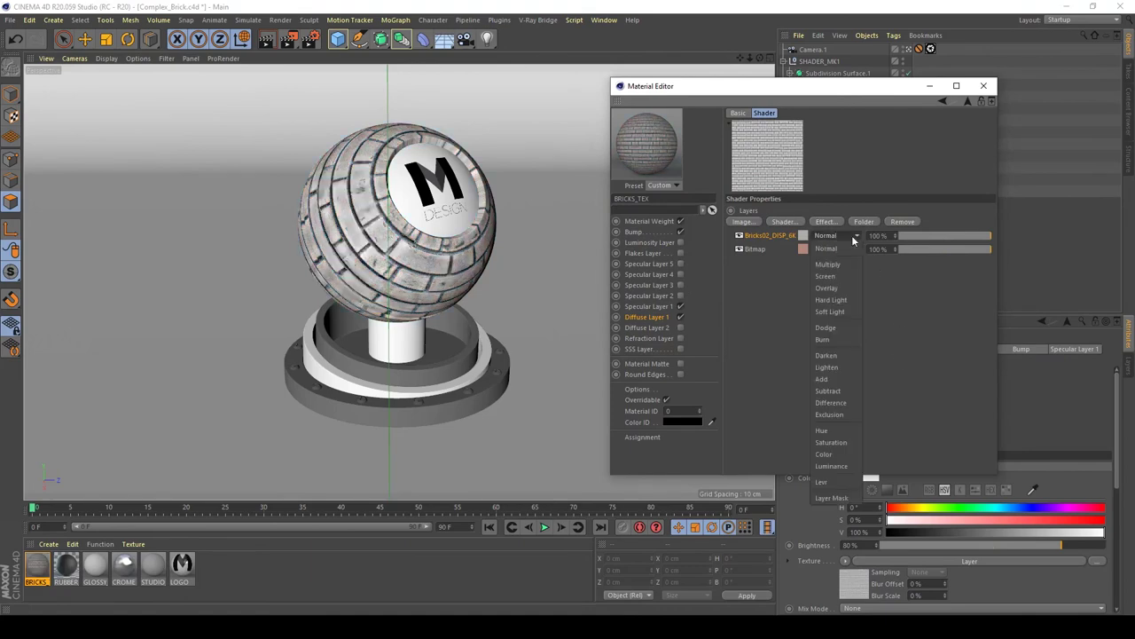
left_click(834, 264)
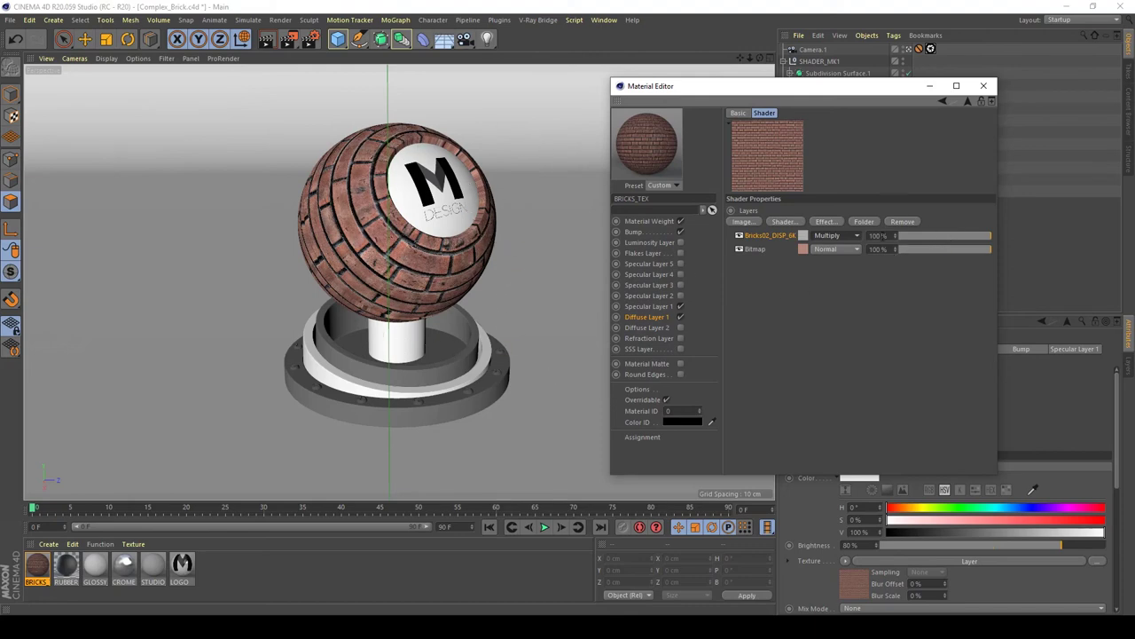
double_click(878, 235)
type("50")
key("Return")
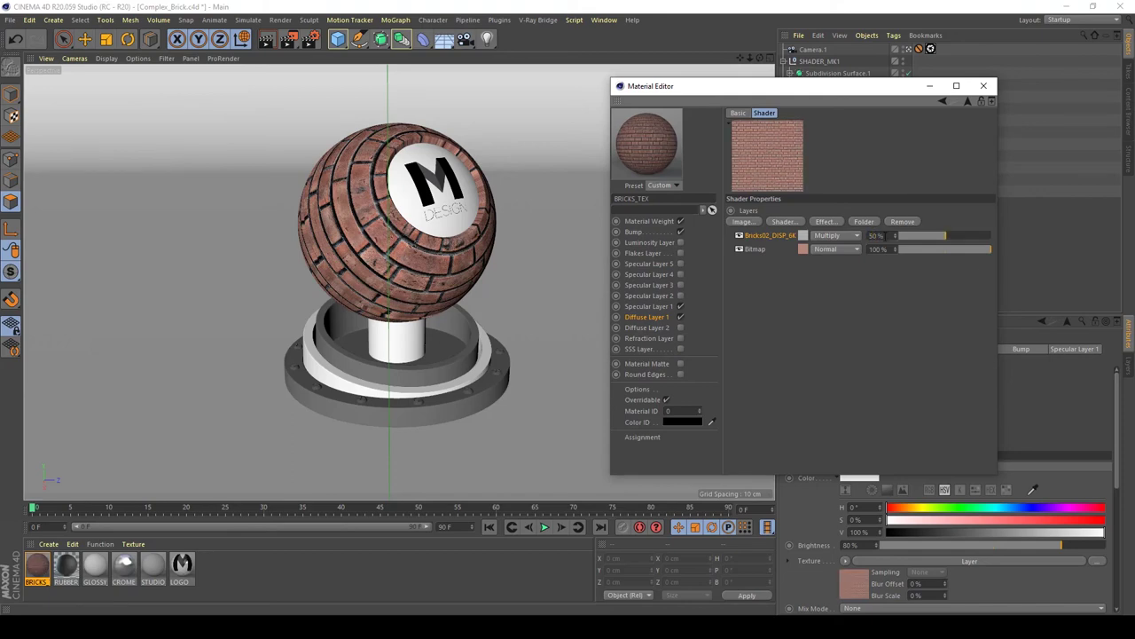
double_click(876, 235)
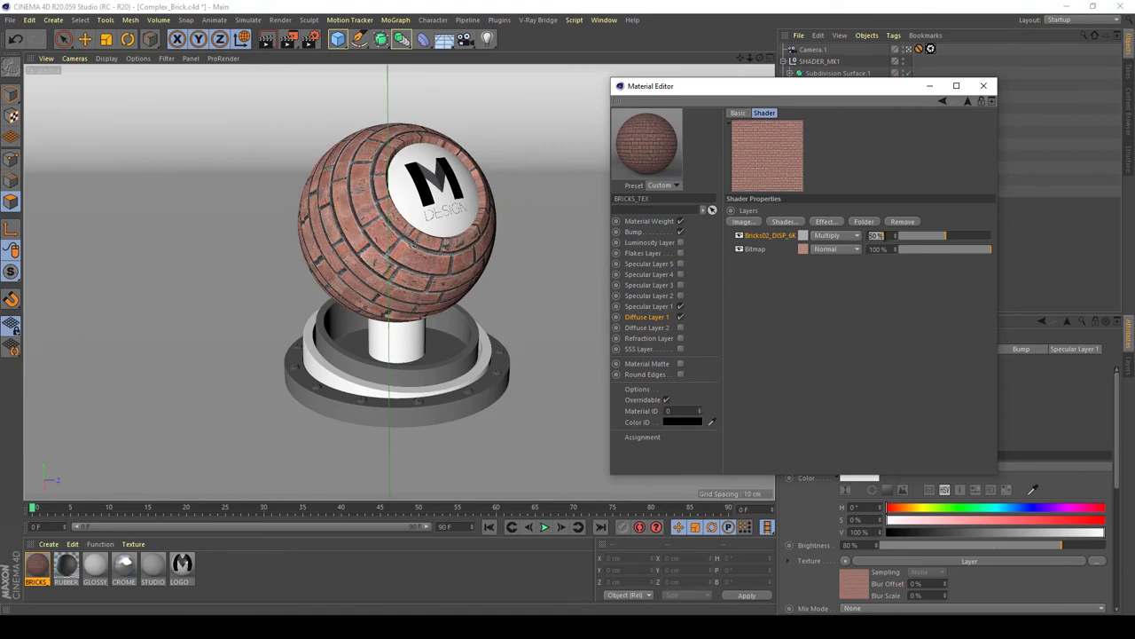
type("75")
key("Return")
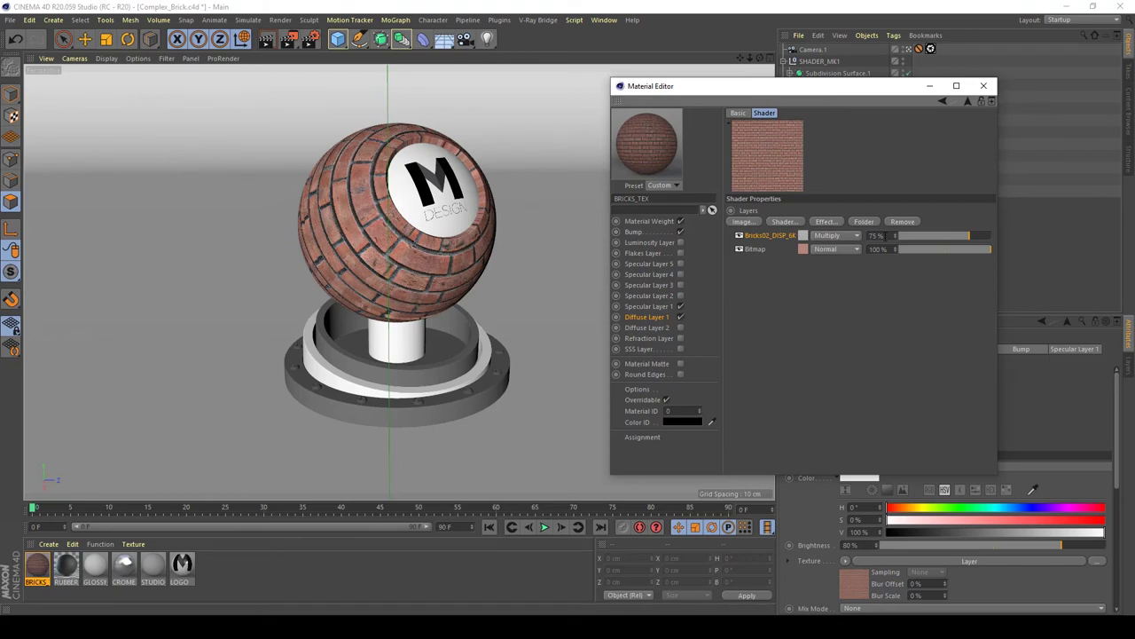
left_click(740, 236)
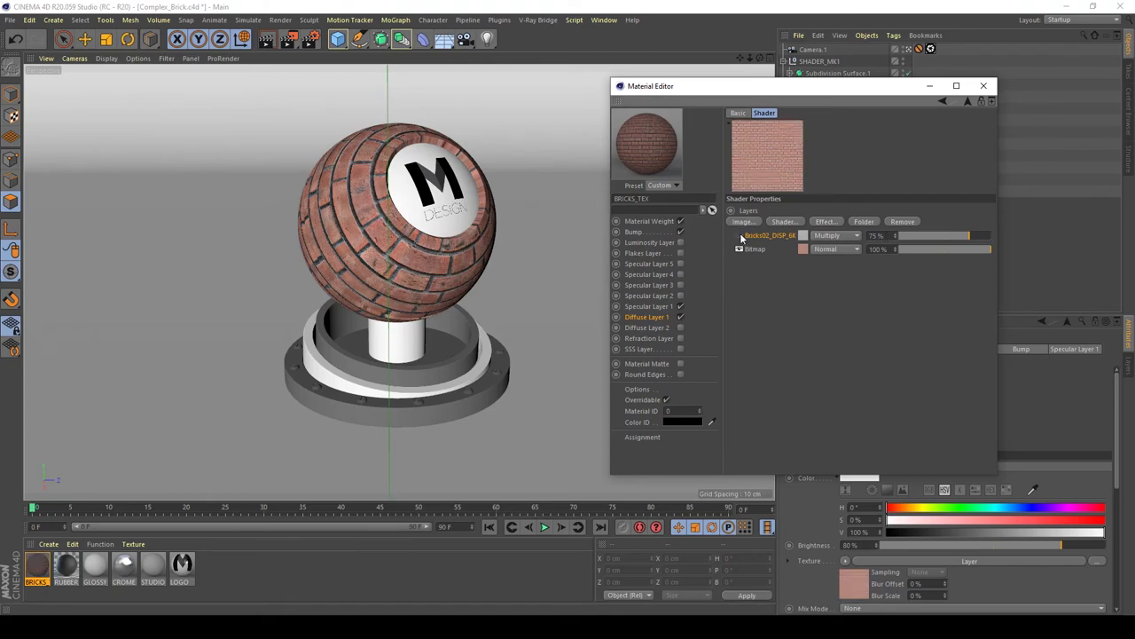
left_click(740, 236)
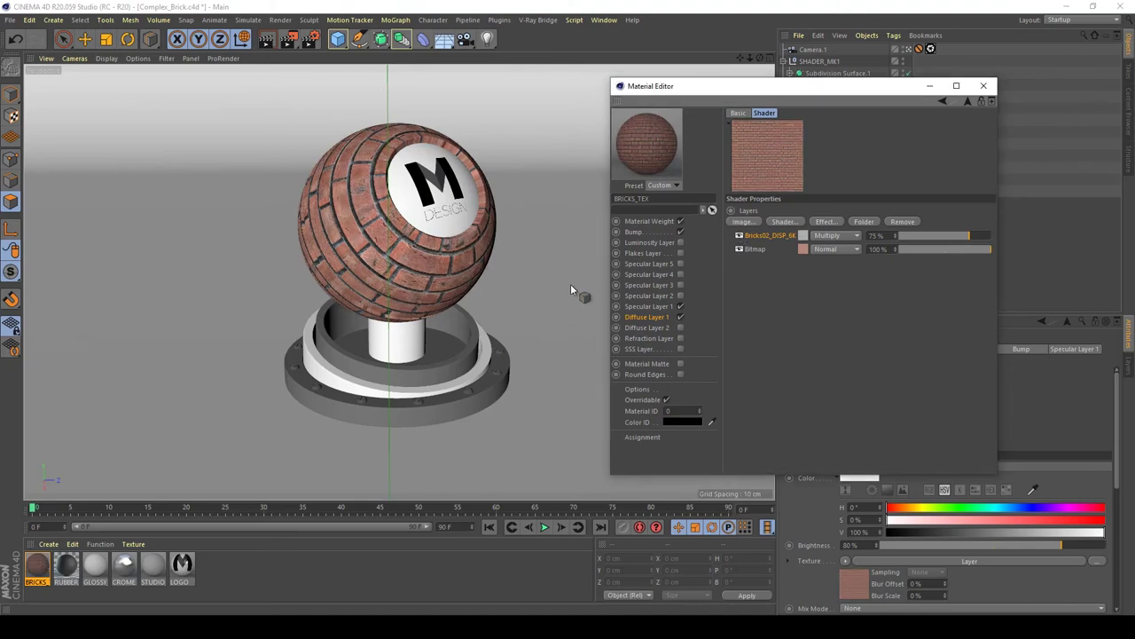
- Set the Bricks02_GLOSS_6K glossiness map's Mix Strength in Specular Layer 1 to 0.15
left_click(670, 307)
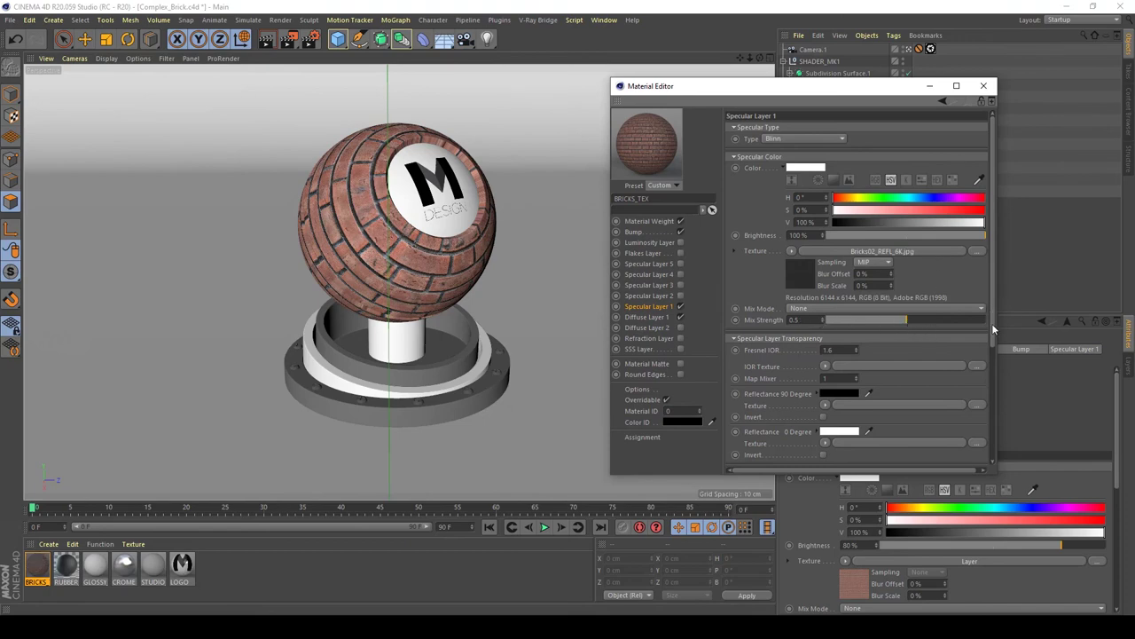
left_click_drag(992, 323, 1001, 432)
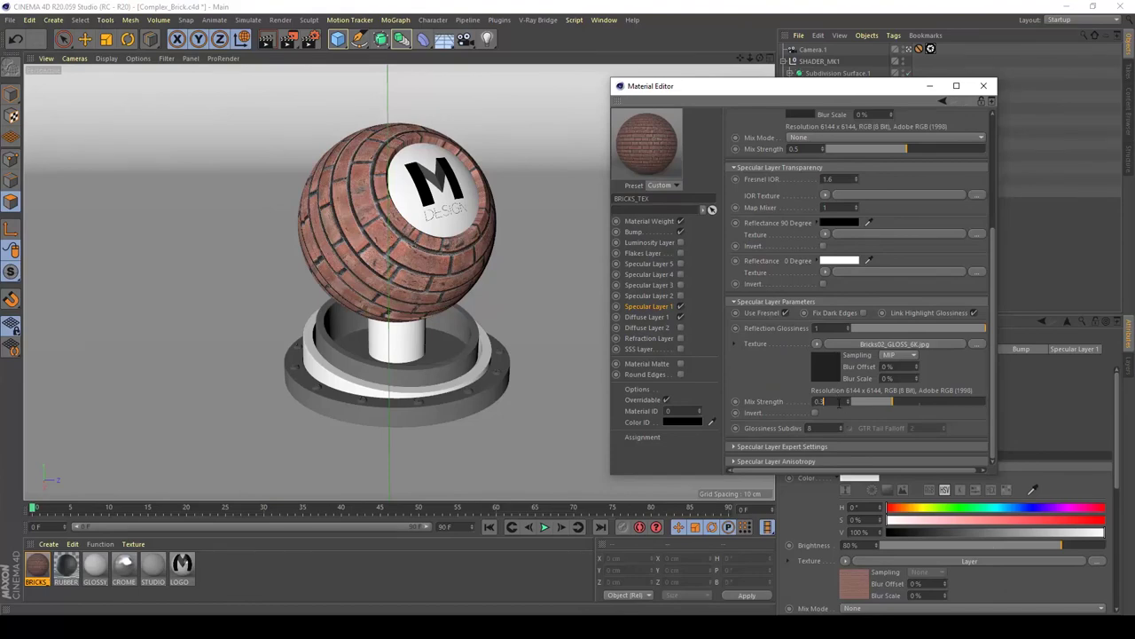
type(".15")
key("Return")
- Render the scene to the Picture Viewer and arrange it beside the BRICKS_TEX Material Editor
left_click(289, 38)
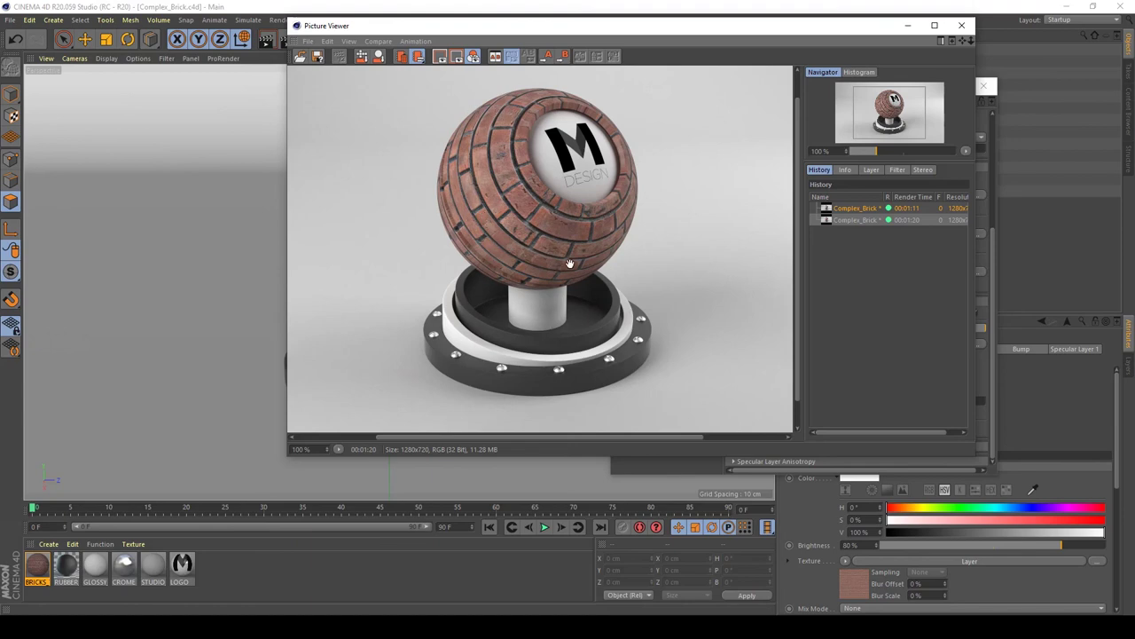
left_click_drag(506, 36, 341, 91)
left_click_drag(822, 88, 792, 111)
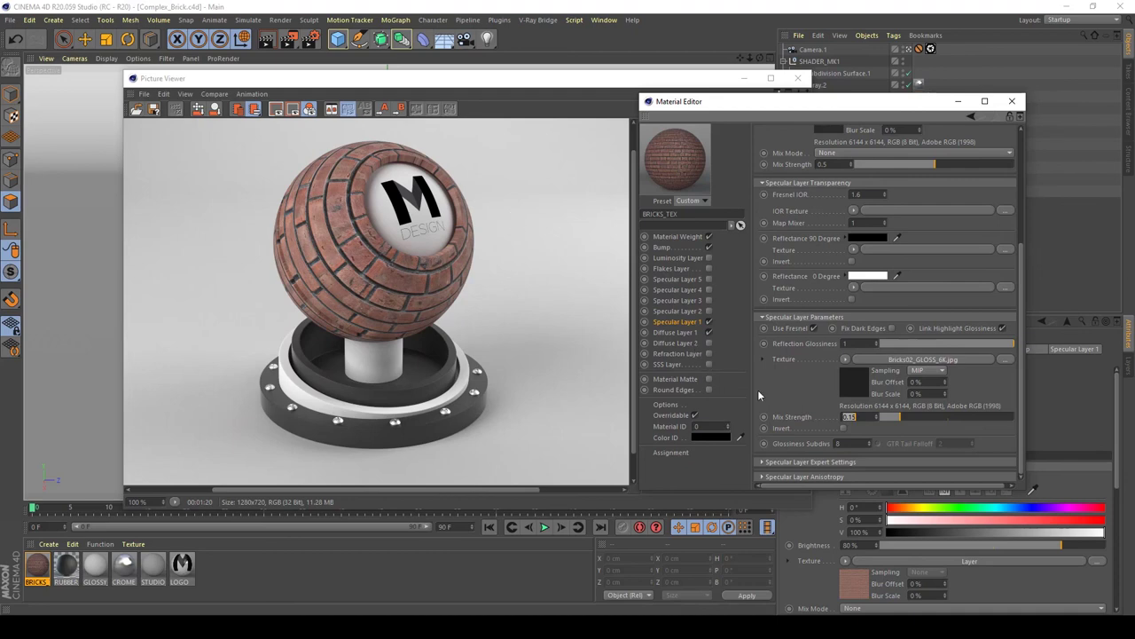
key("Return")
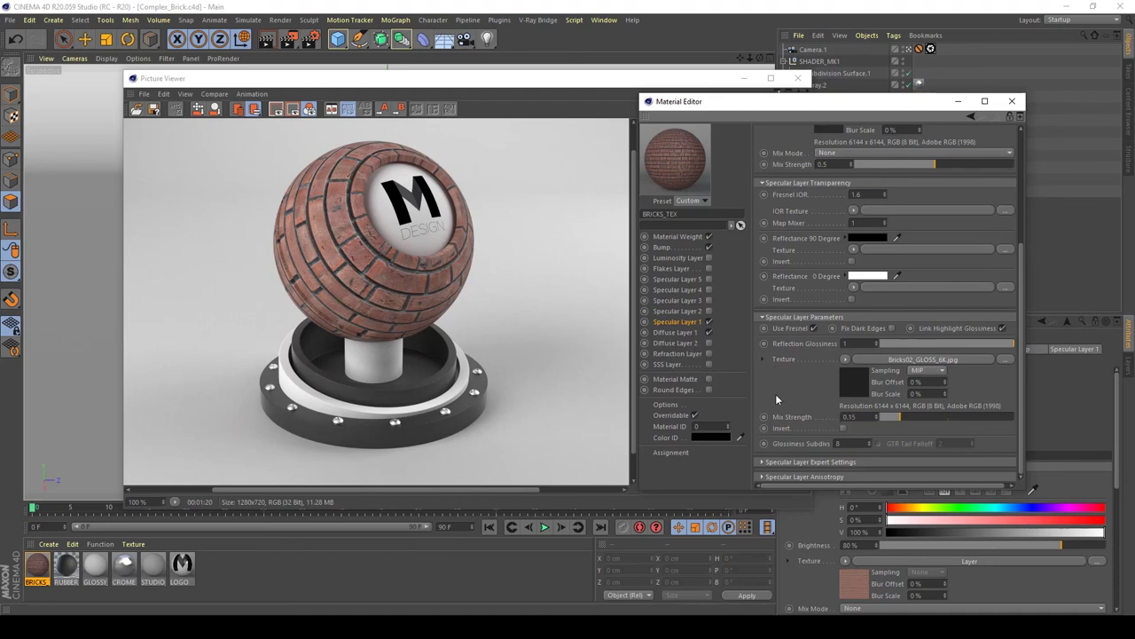